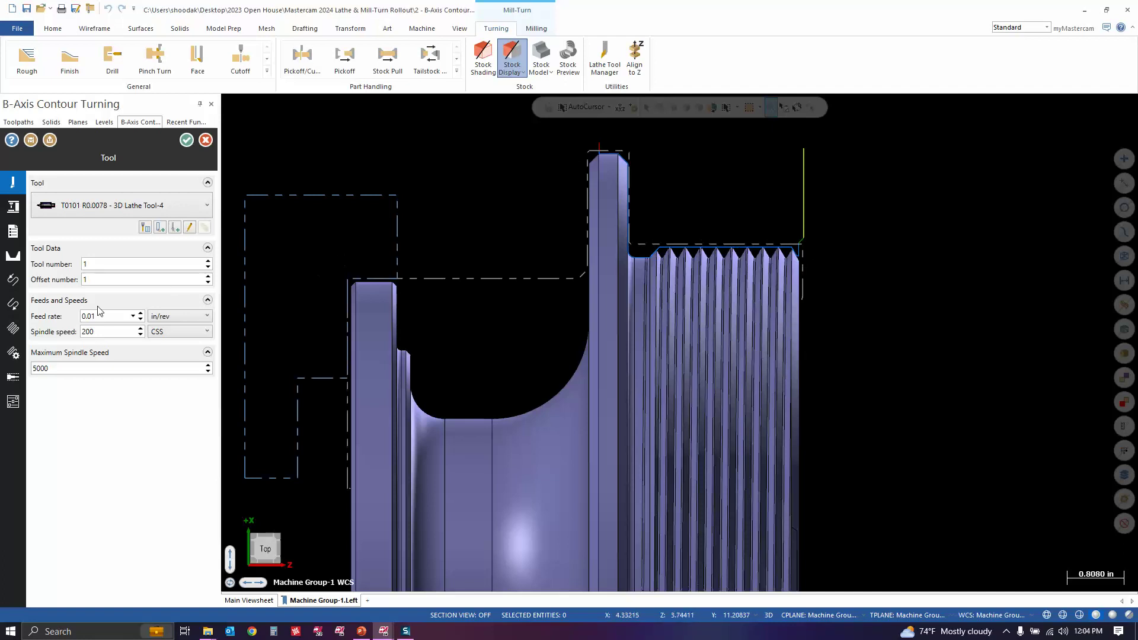
Step: Adjust the recognized stock of the outer-diameter operation by moving its start point down the front face to the end of the chamfer
left_click(10, 379)
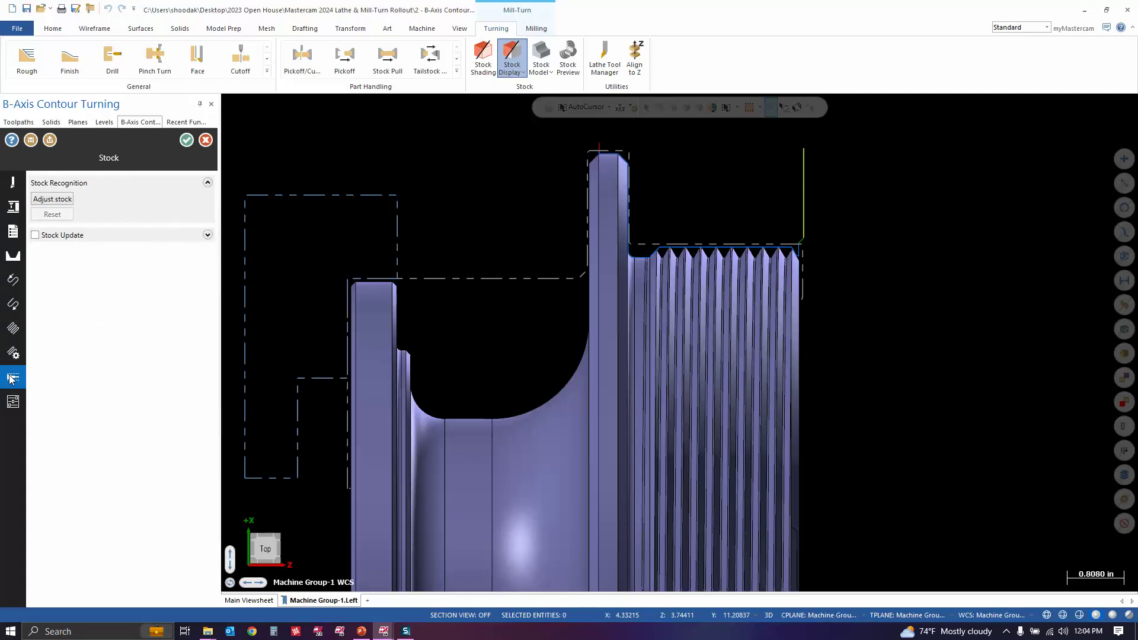
left_click(51, 200)
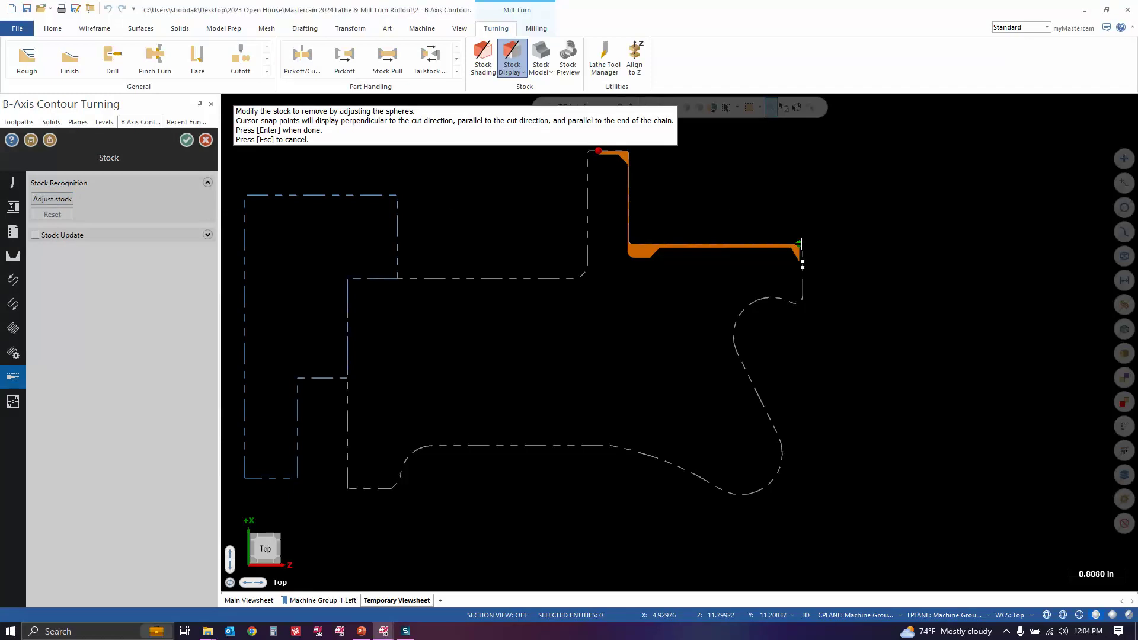
left_click_drag(801, 243, 804, 267)
scroll(804, 266, "up", 4)
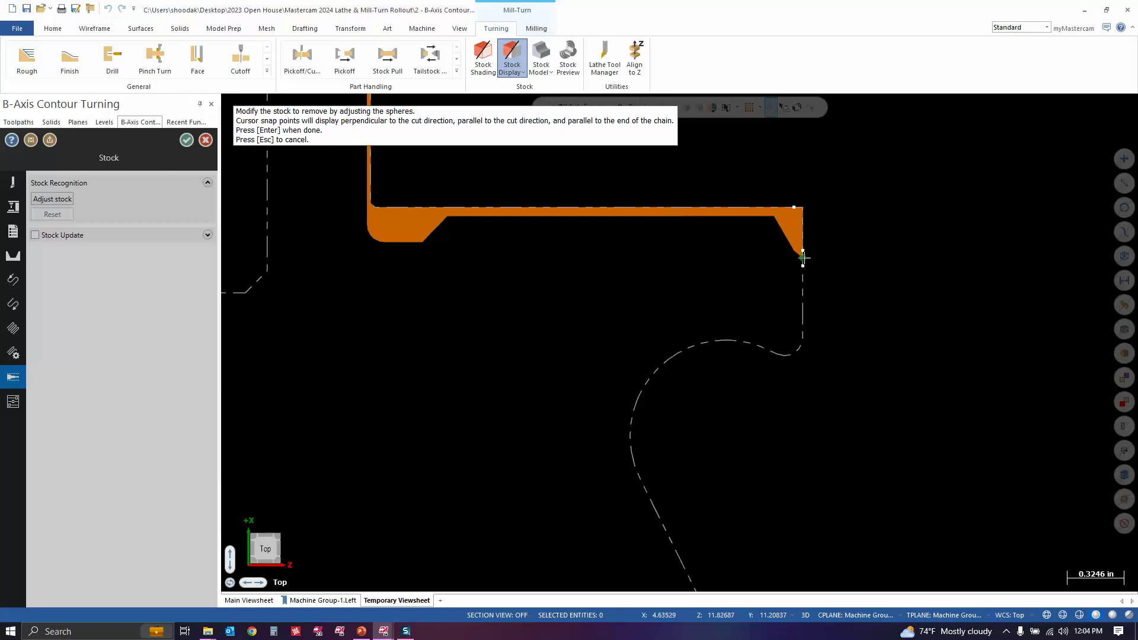
scroll(864, 330, "down", 3)
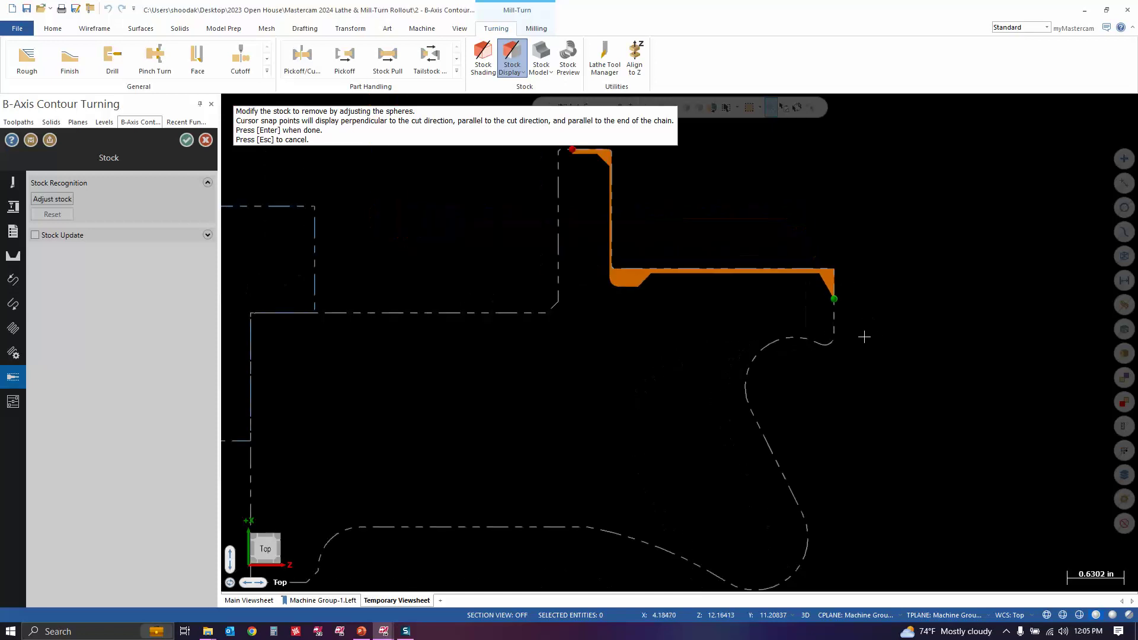
Step: Extend the end point of the adjusted stock to the far corner of the flange, accept the parameters and regenerate the operation
scroll(653, 245, "up", 2)
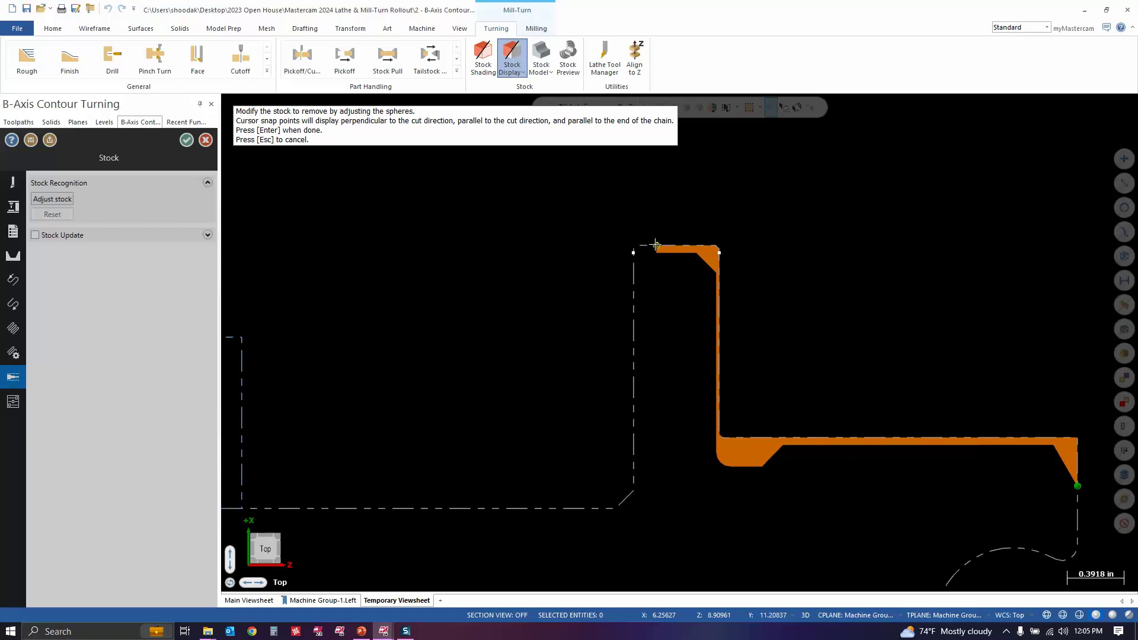
mouse_move(655, 244)
left_mouse_down()
mouse_move(718, 253)
mouse_move(638, 252)
left_mouse_up()
key("Return")
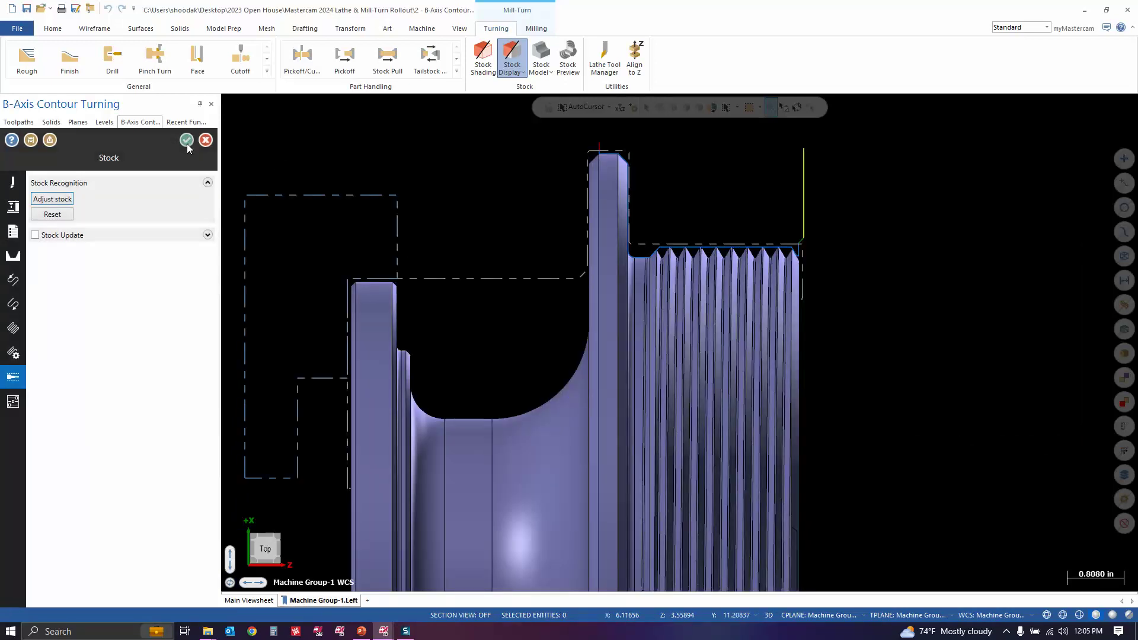
left_click(187, 142)
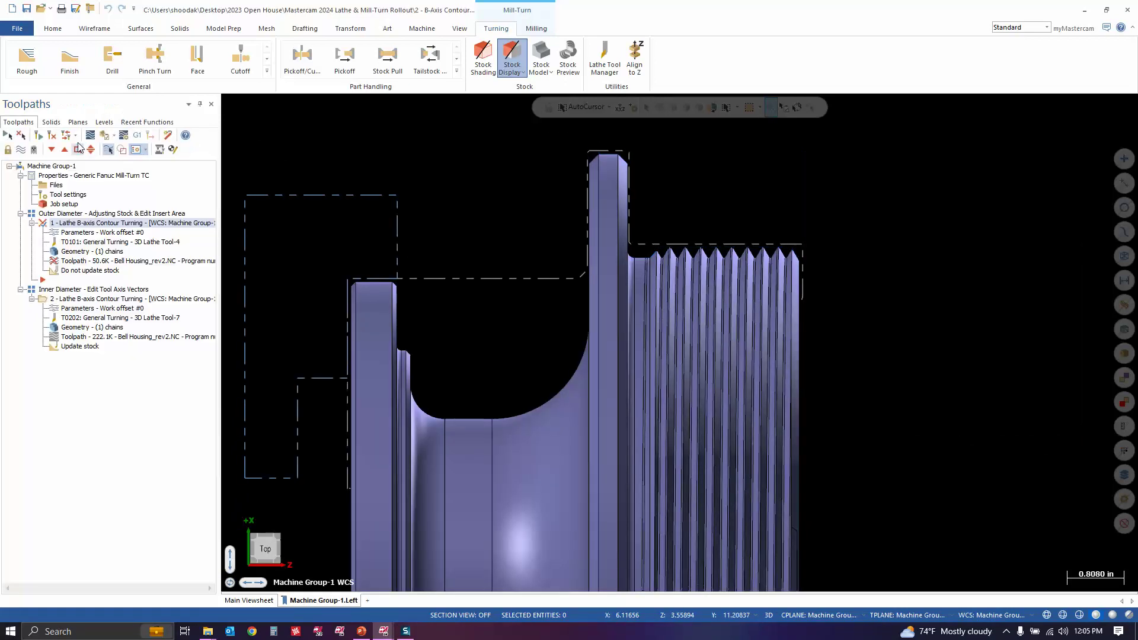
left_click(37, 136)
scroll(581, 161, "up", 2)
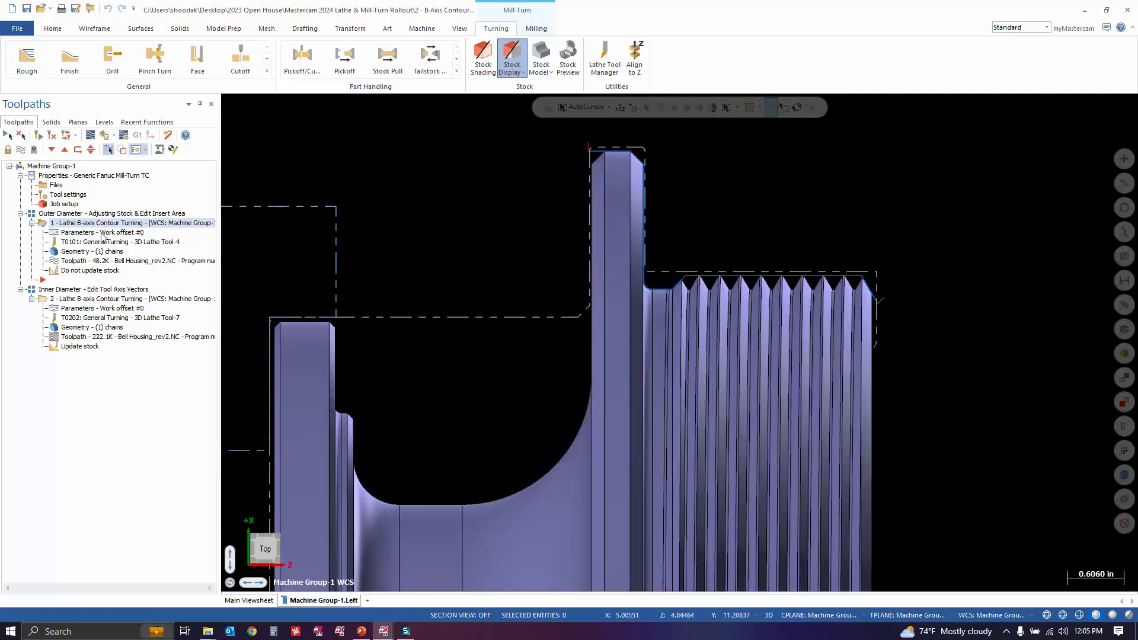
Step: Set the maximum insert depth method of the outer-diameter B-axis contour operation to Manual
left_click(101, 232)
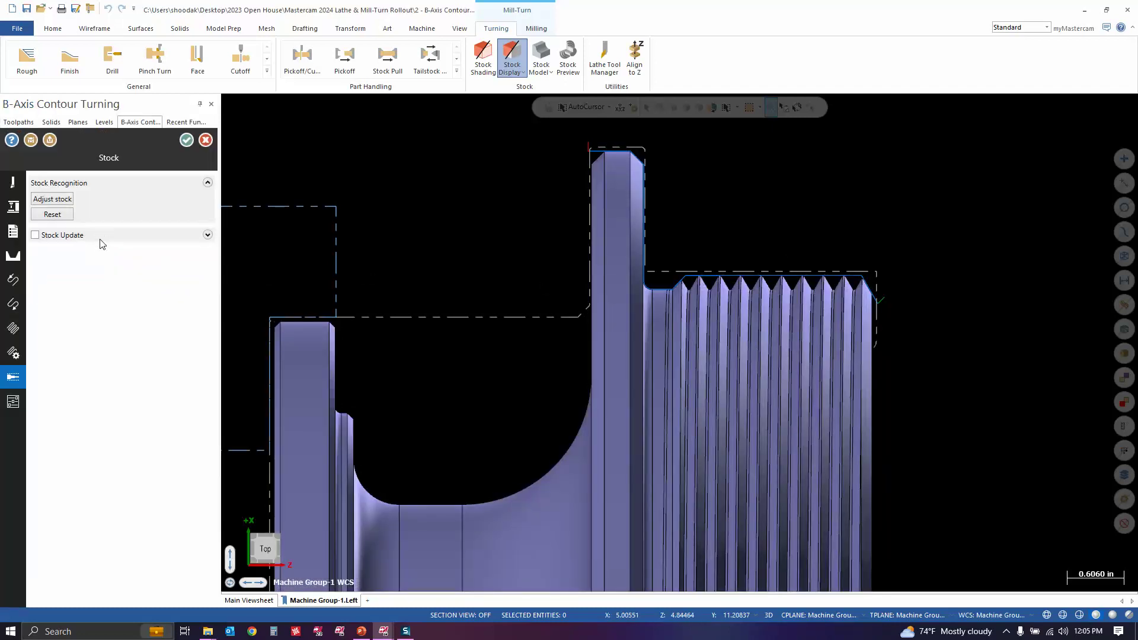
left_click(13, 354)
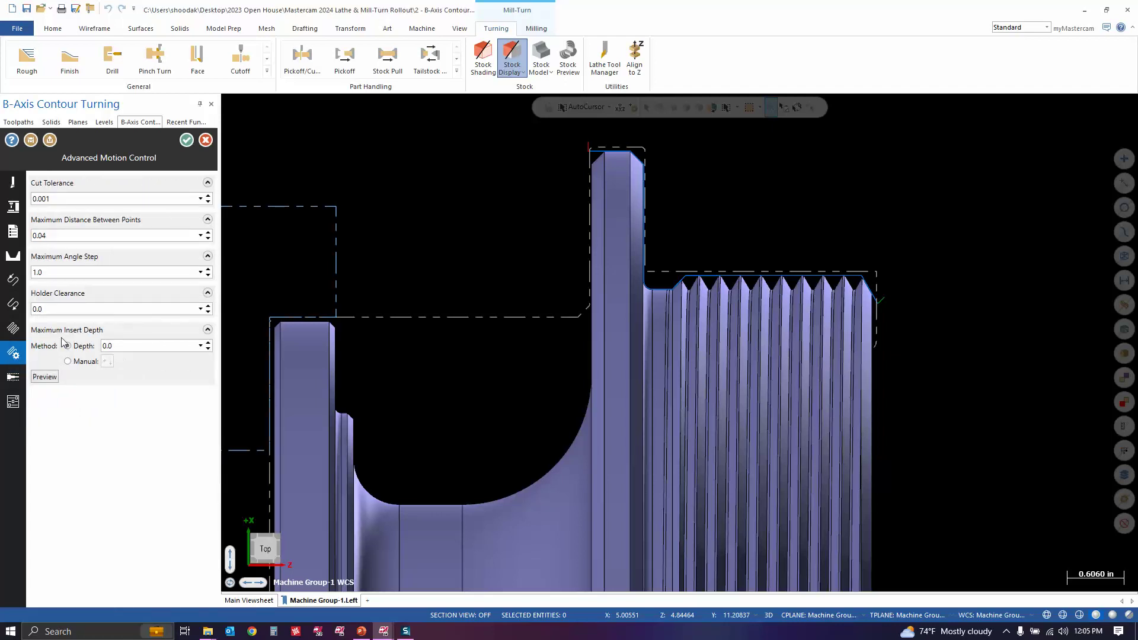
left_click(86, 362)
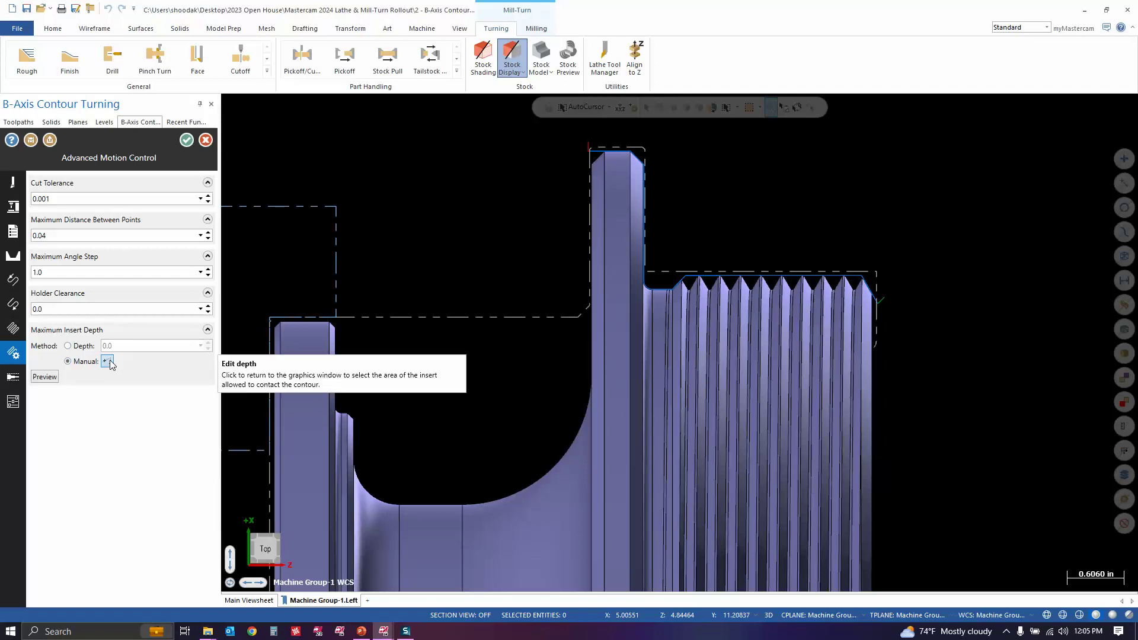
Step: Edit the insert's contact boundary by moving its two end points along the insert edges, and regenerate the outer-diameter operation
left_click(108, 360)
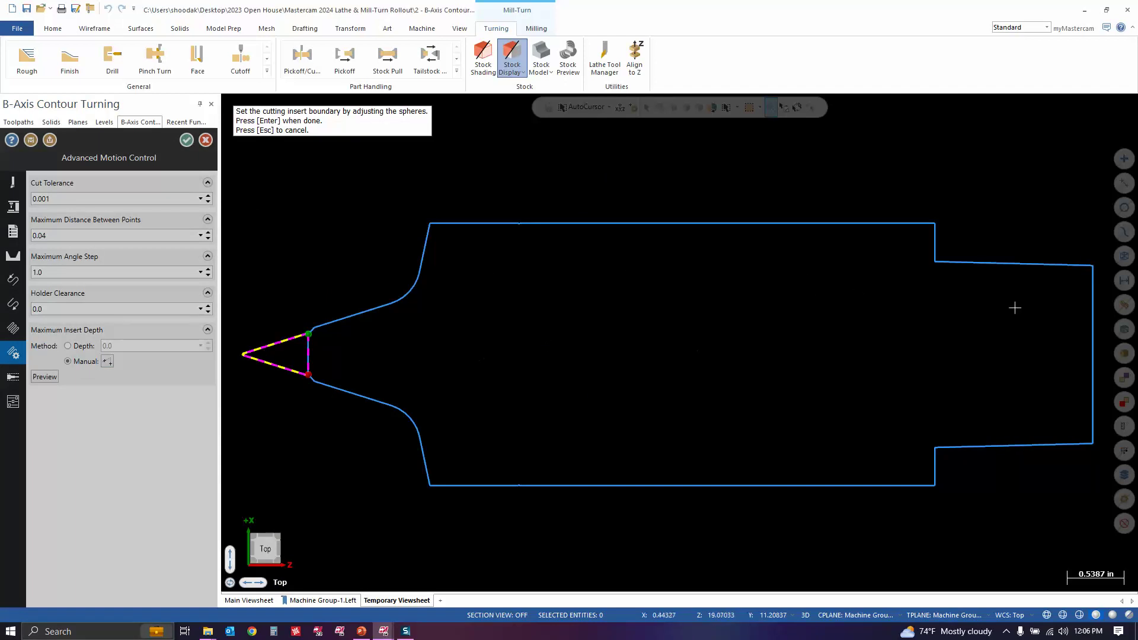
scroll(314, 345, "up", 5)
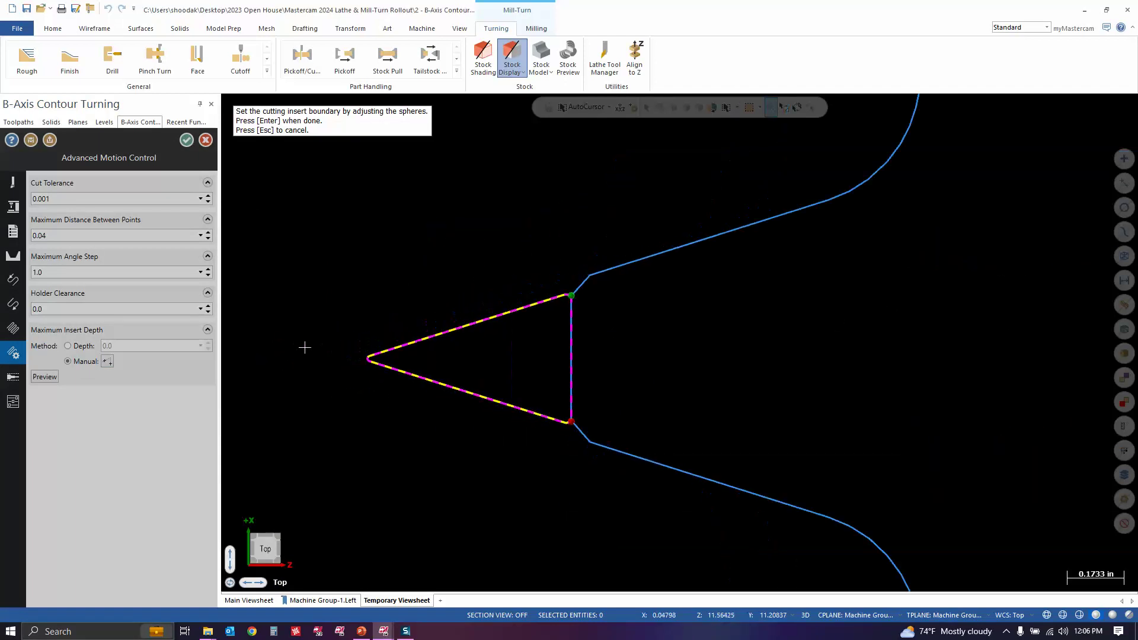
scroll(305, 347, "up", 1)
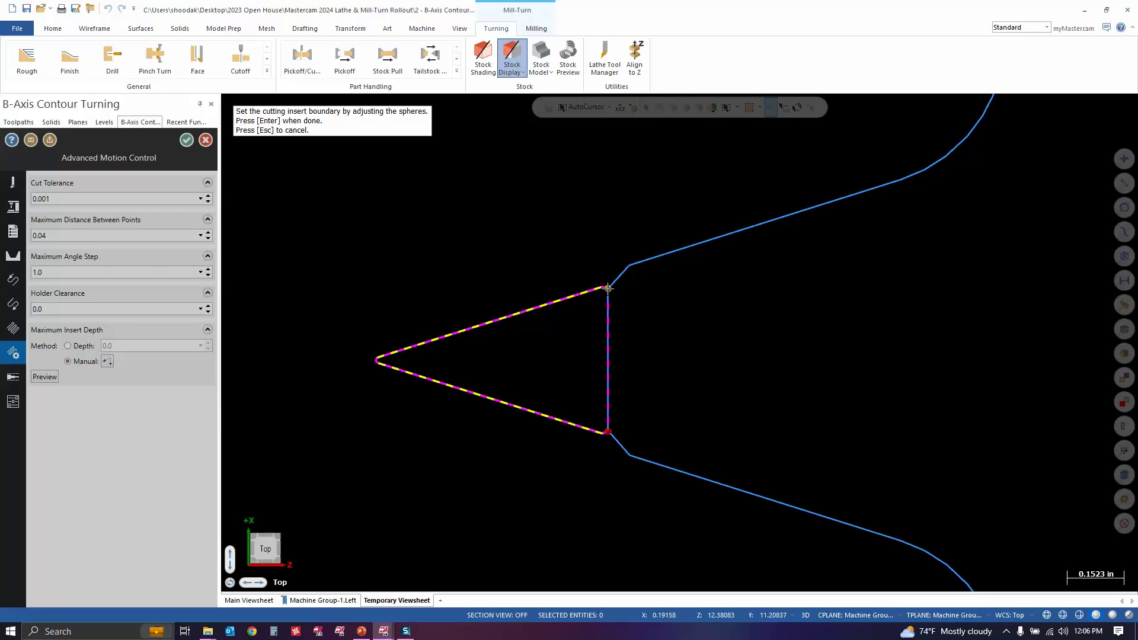
left_click_drag(607, 288, 498, 307)
left_click_drag(607, 431, 499, 409)
left_click_drag(502, 318, 599, 305)
left_click_drag(496, 399, 390, 373)
key("Return")
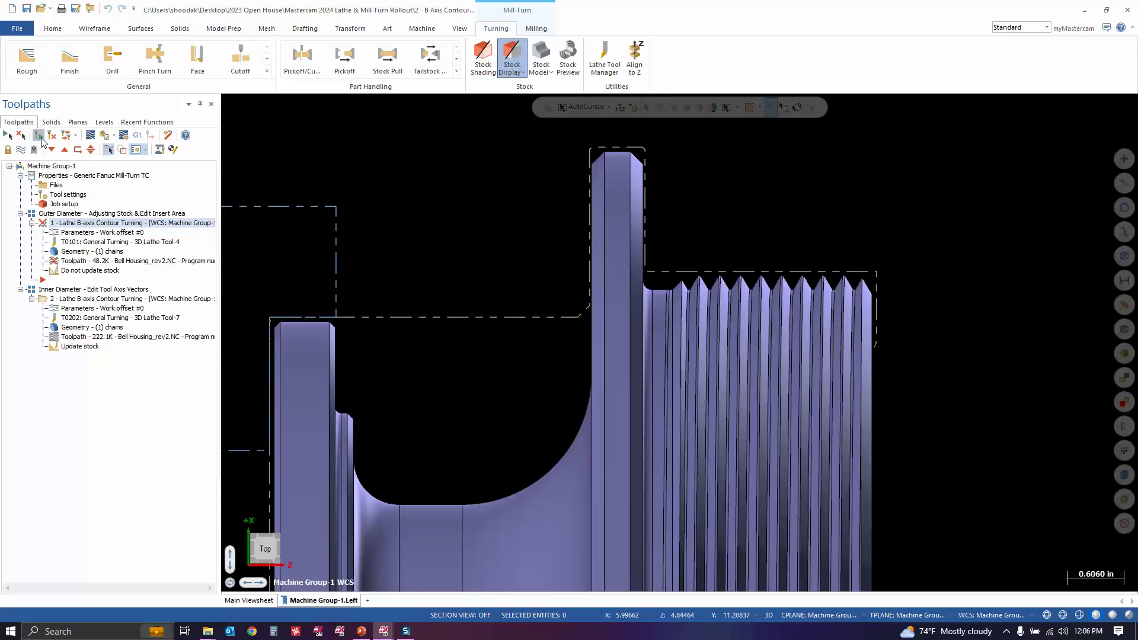
left_click(39, 136)
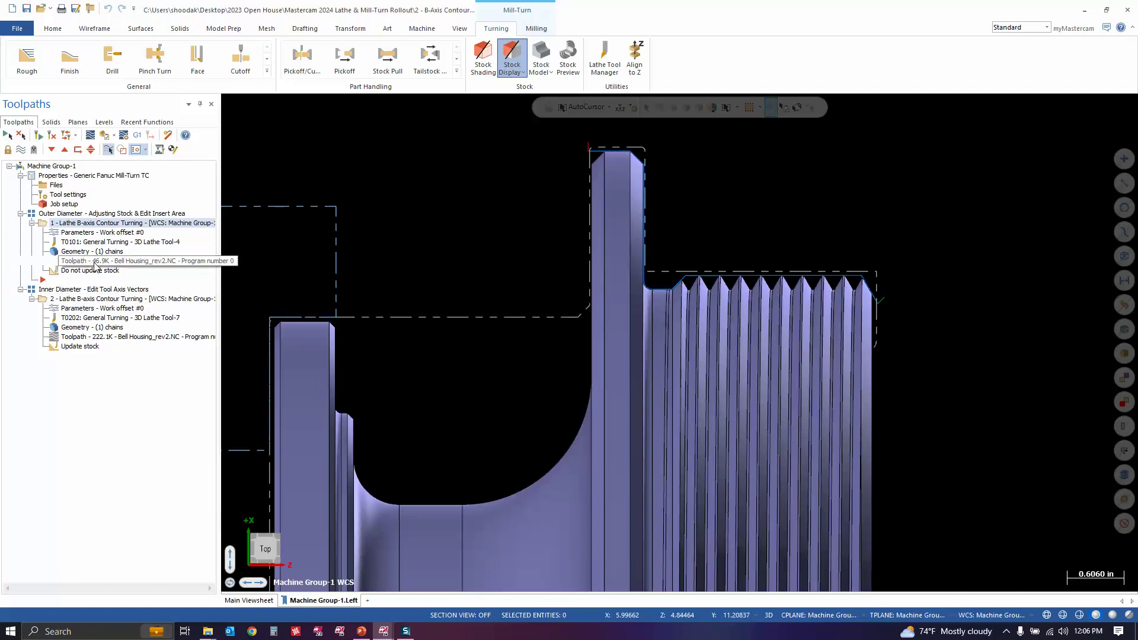
Step: Backplot the outer-diameter toolpath at an increased playback speed to examine the tool motion along the contour
left_click(94, 263)
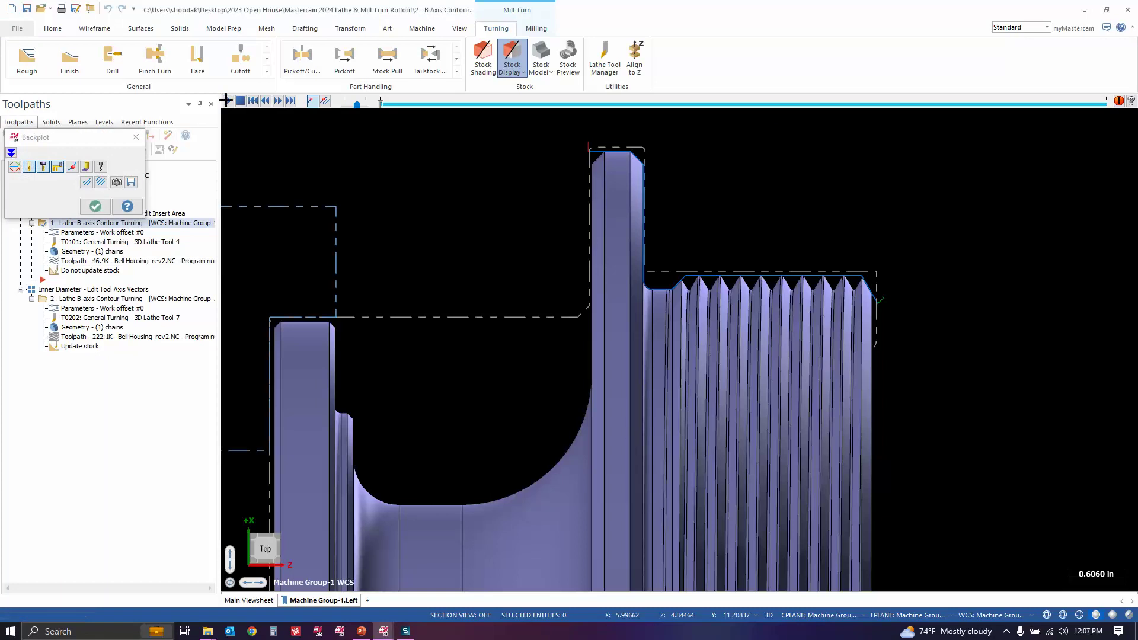
left_click(227, 101)
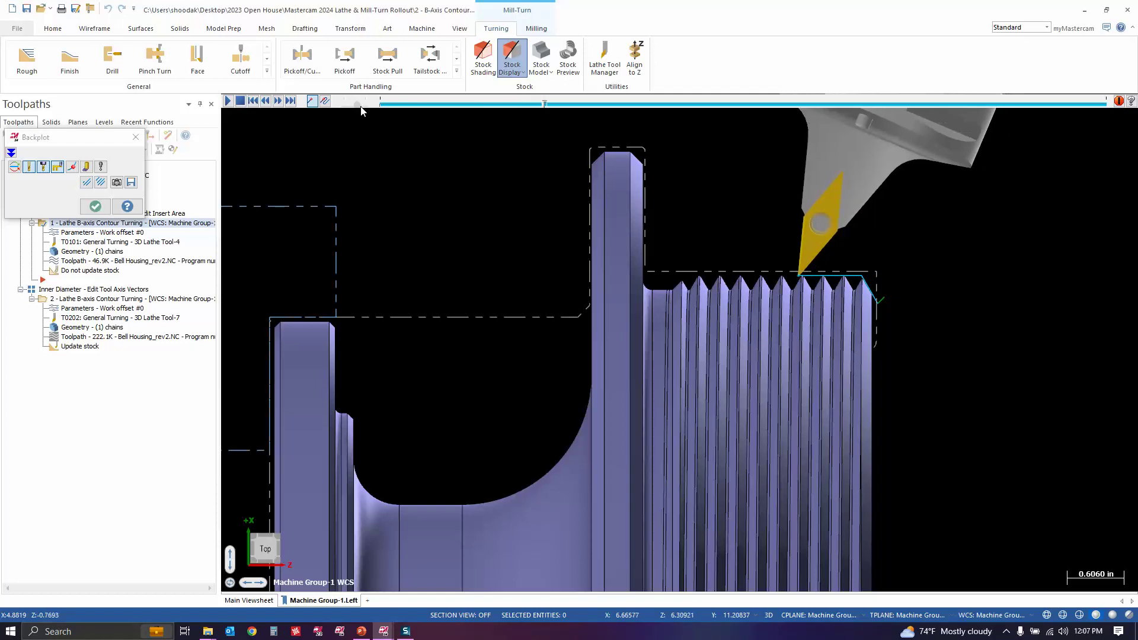
left_click_drag(361, 107, 368, 107)
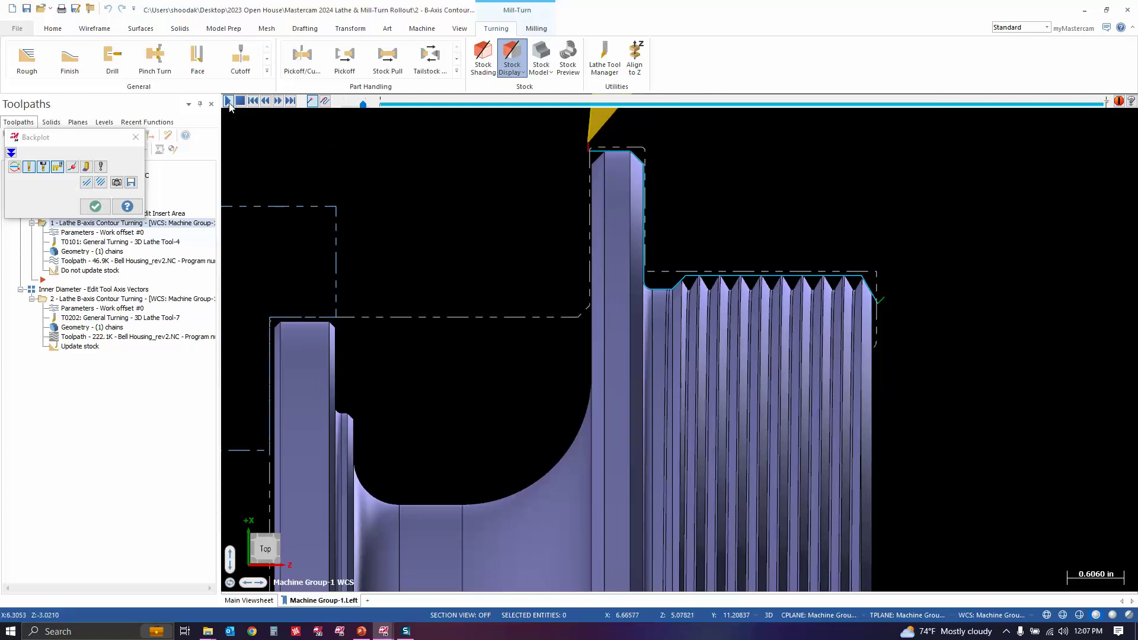
left_click(95, 206)
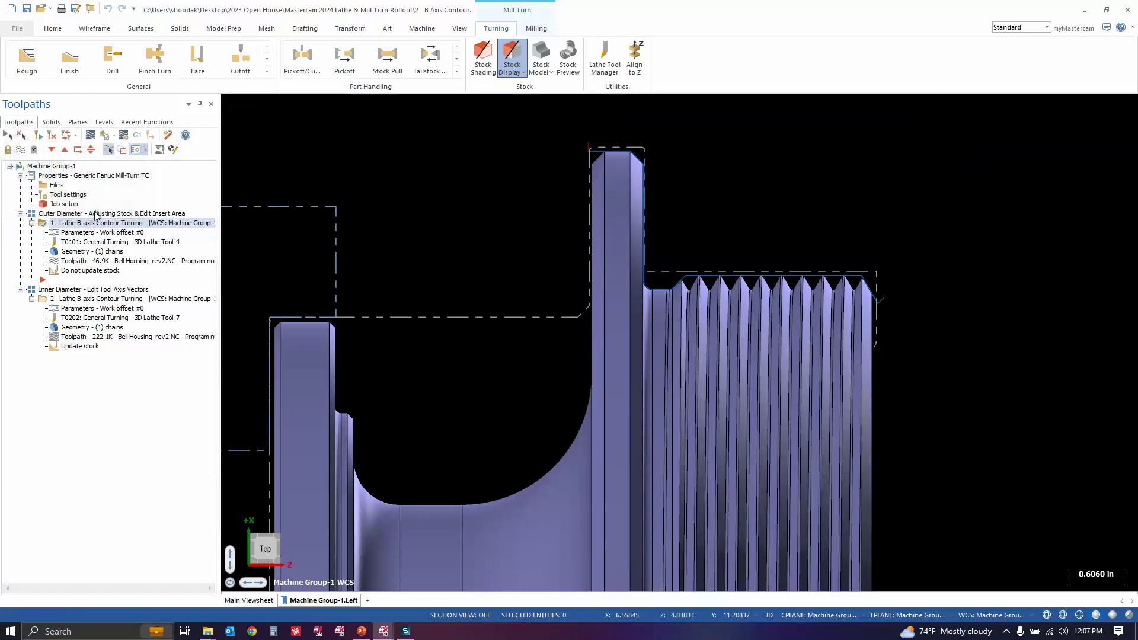
Step: Select the inner-diameter B-axis contour operation and turn on the section view through the Top plane to expose the bore
left_click(97, 302)
scroll(738, 216, "down", 3)
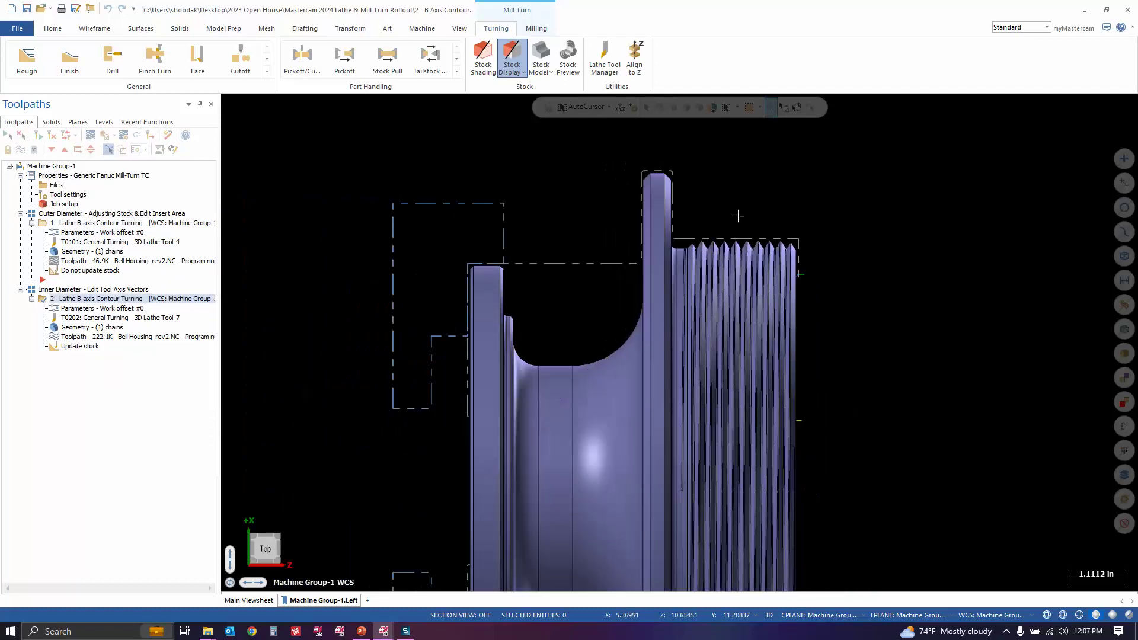
left_click(105, 121)
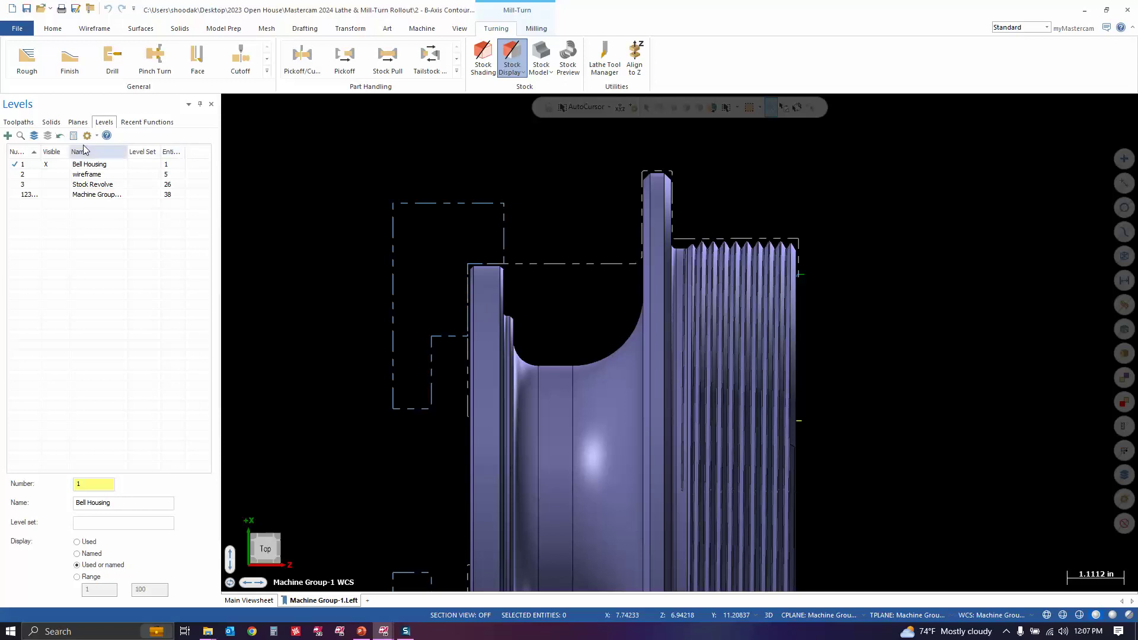
left_click(77, 121)
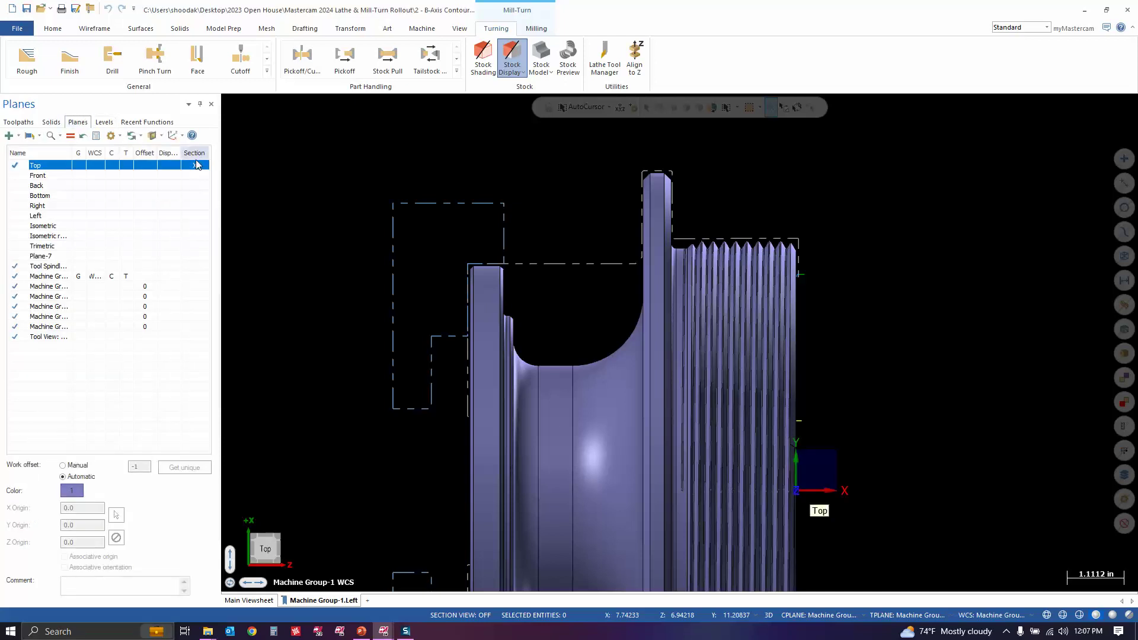
left_click(152, 135)
scroll(607, 157, "down", 3)
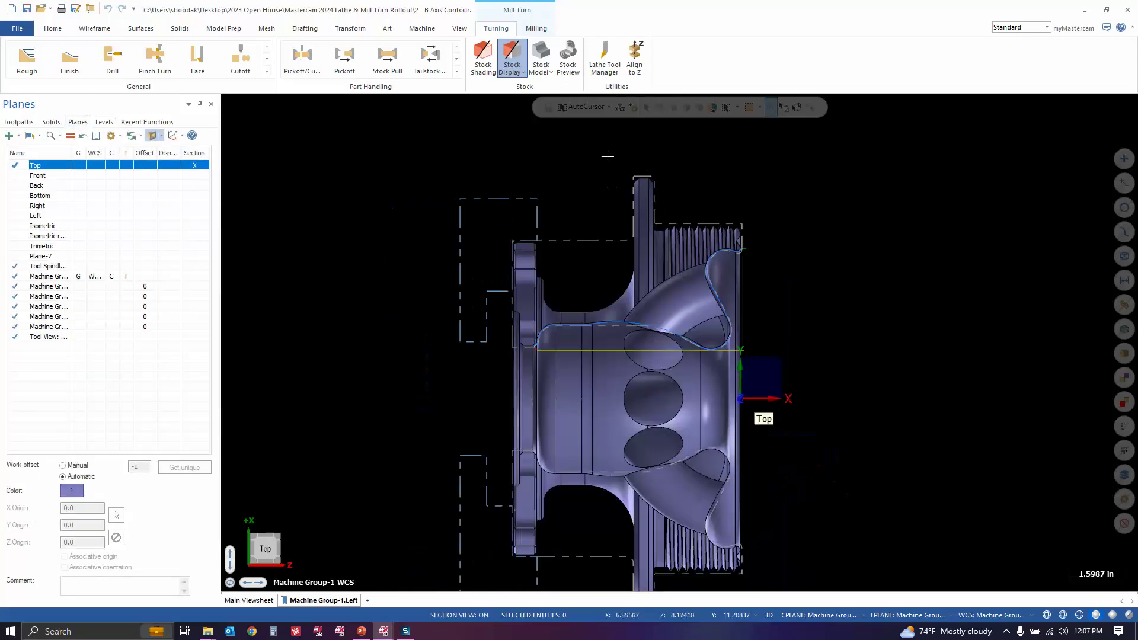
scroll(604, 436, "down", 3)
scroll(595, 223, "up", 3)
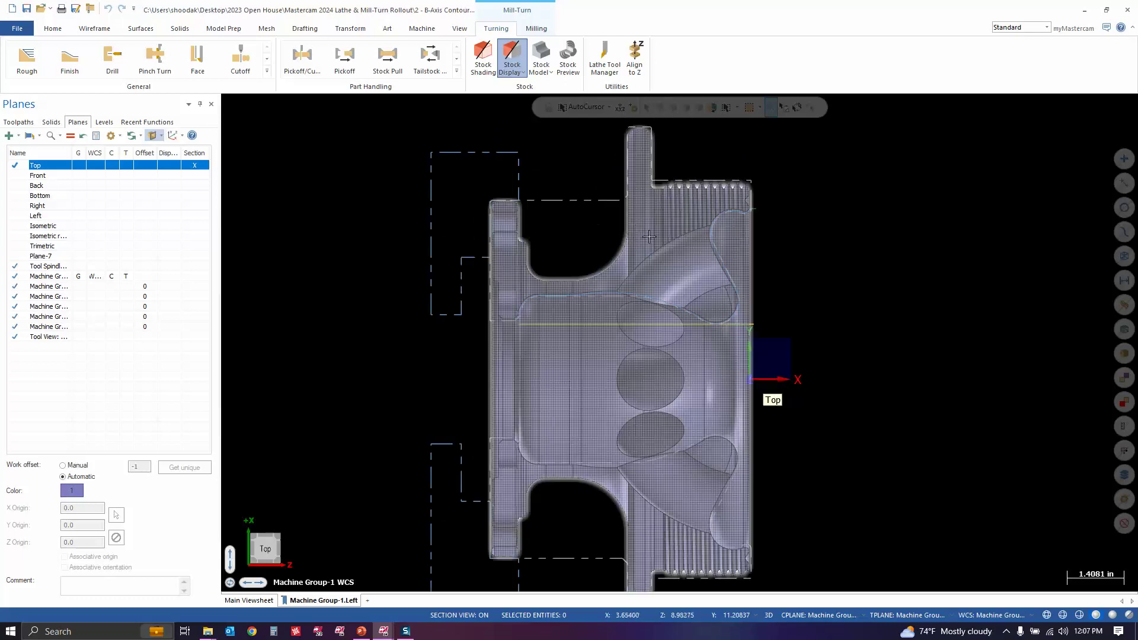
Step: Set the tool axis control of the inner-diameter B-axis contour operation to Modified
left_click(18, 122)
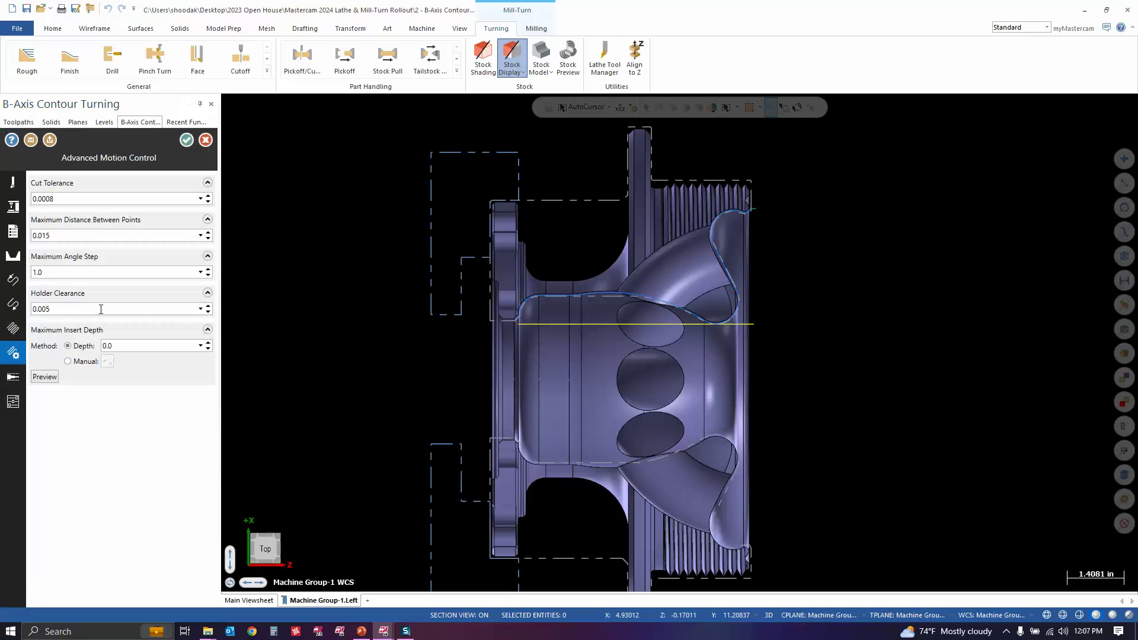
left_click(19, 332)
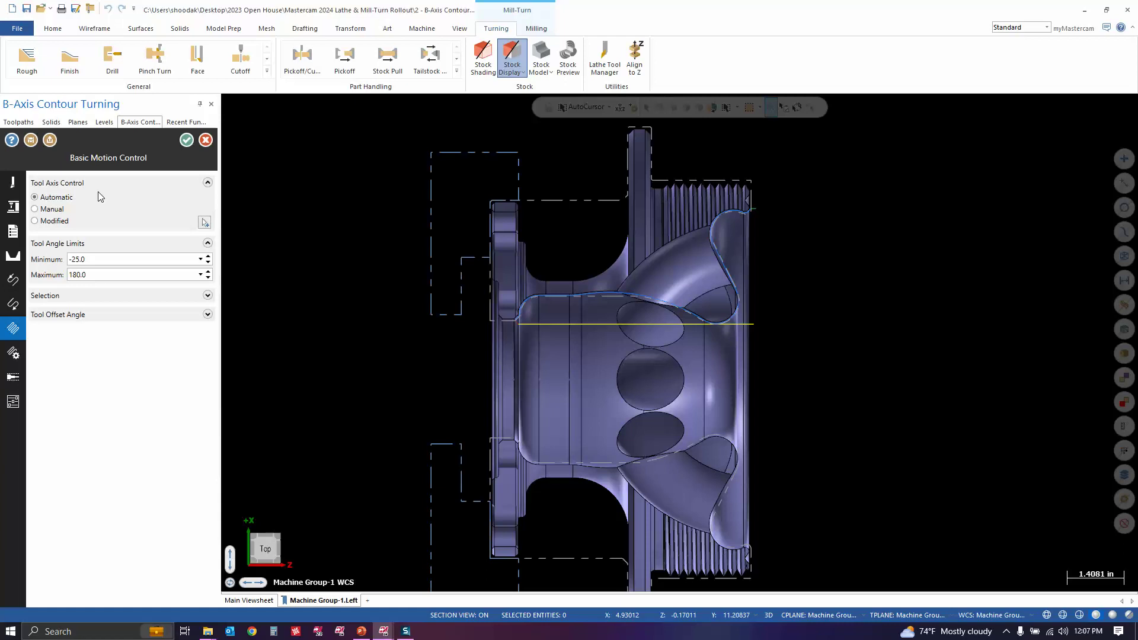
left_click(63, 225)
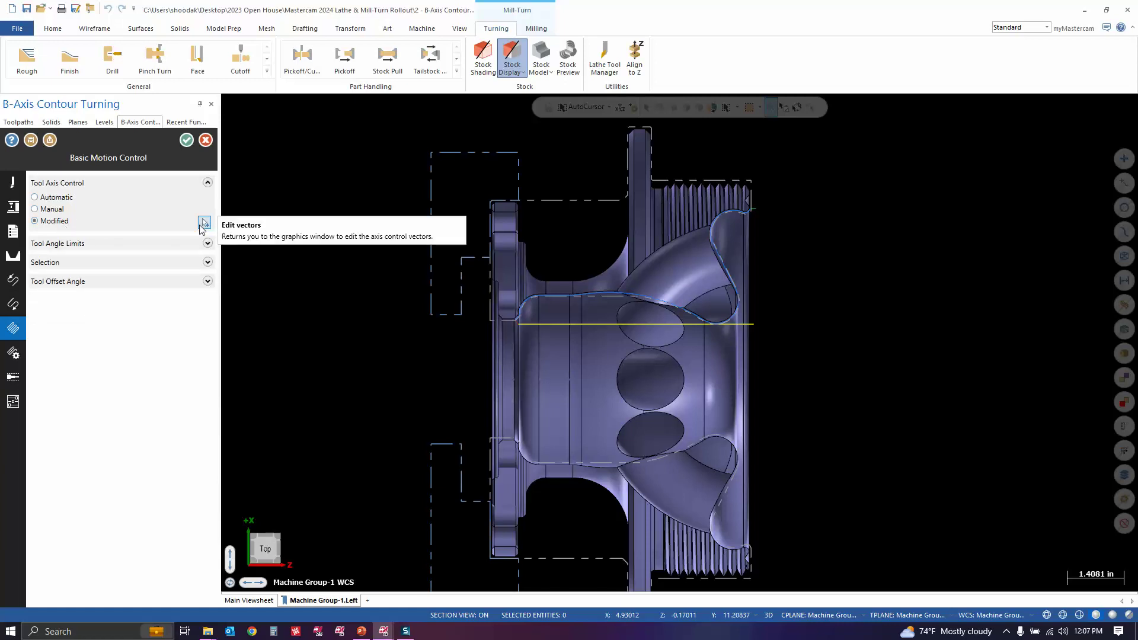
Step: Edit the inner-diameter tool axis vectors, setting the one at the front opening to 15 degrees and rotating the next one along the contour
left_click(203, 224)
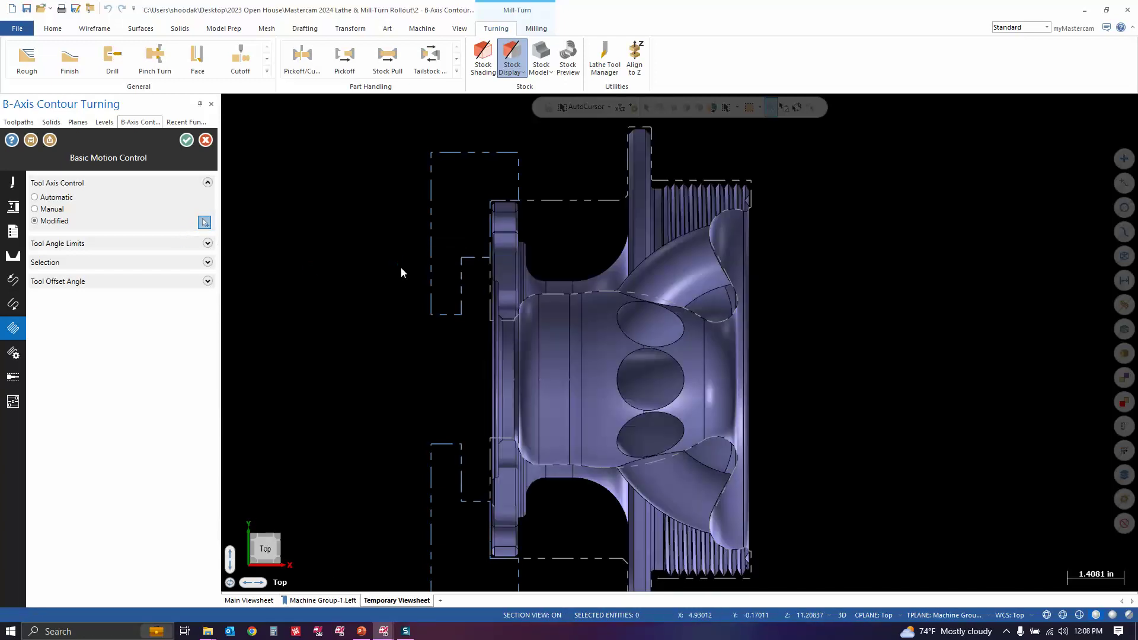
scroll(596, 234, "up", 2)
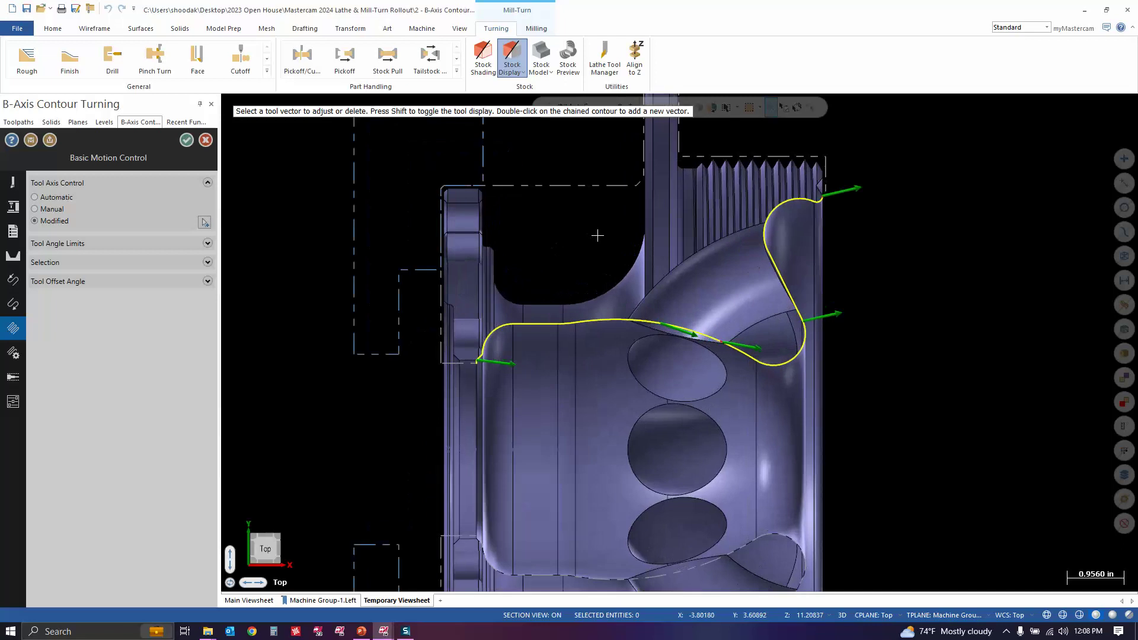
left_click(856, 191)
left_click(855, 190)
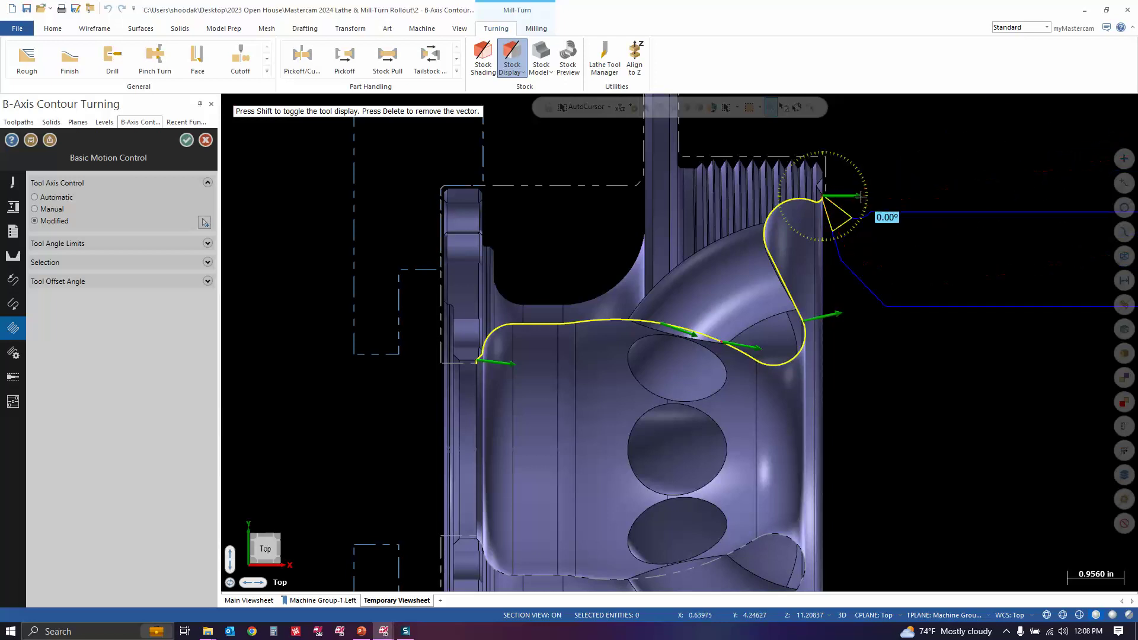
scroll(854, 205, "up", 5)
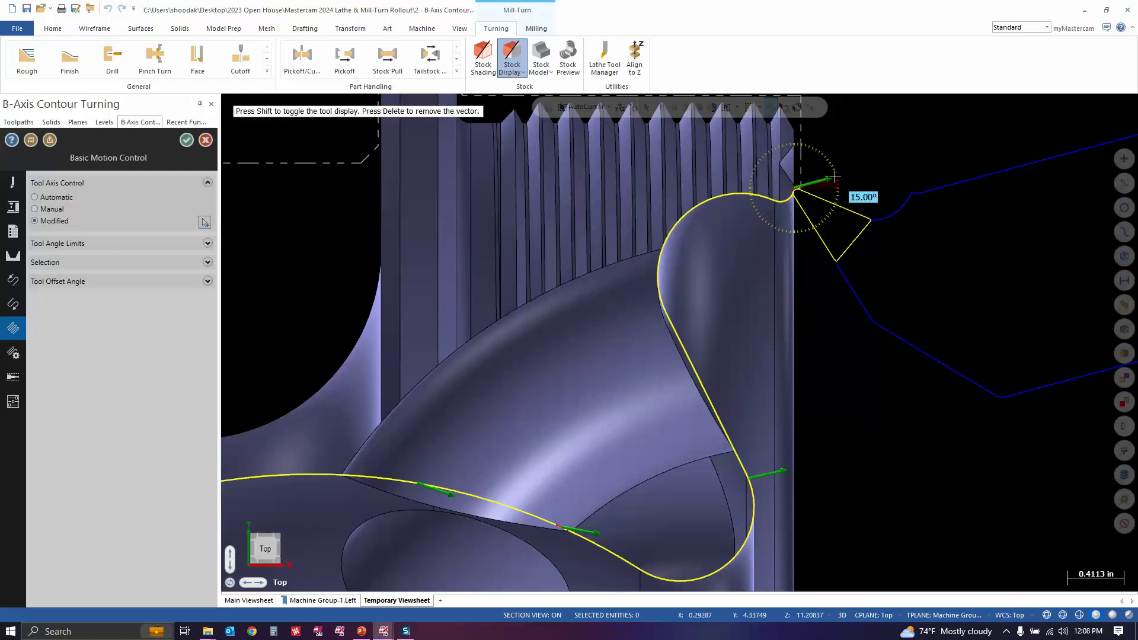
left_click(835, 177)
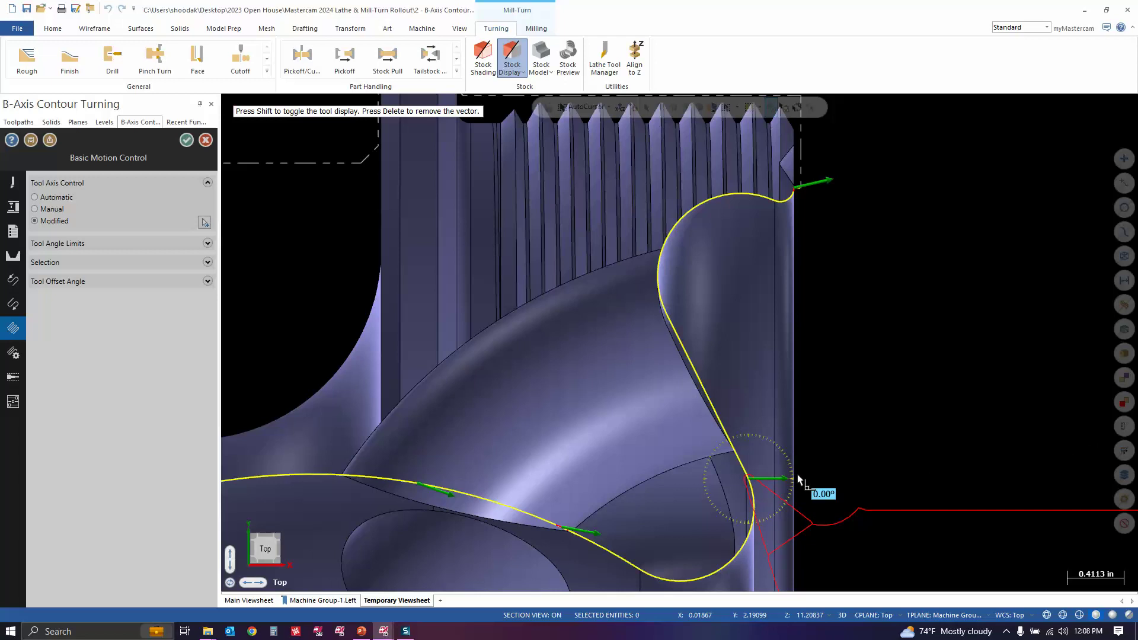
scroll(798, 474, "down", 5)
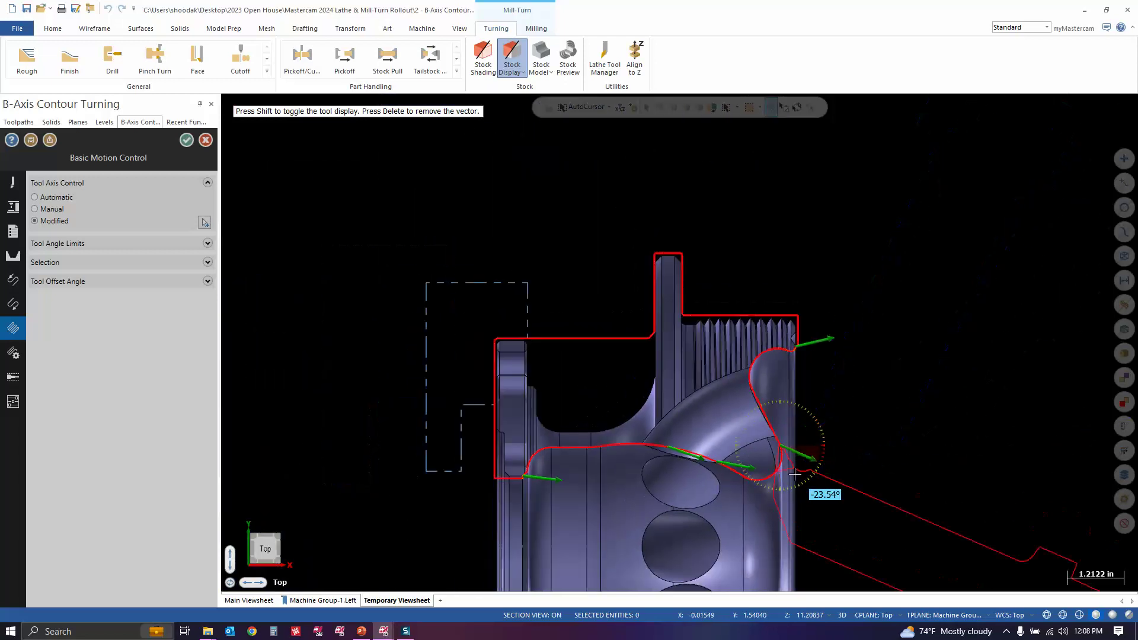
left_click(831, 427)
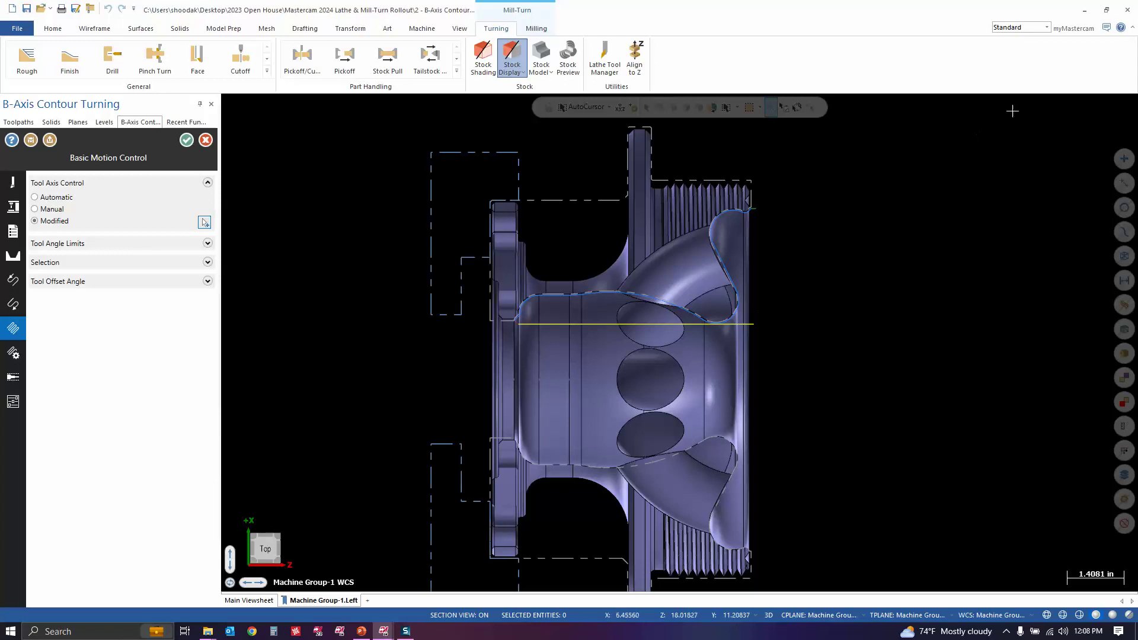
Step: End the active operation edit and close the bell housing file without saving its changes
left_click(1127, 9)
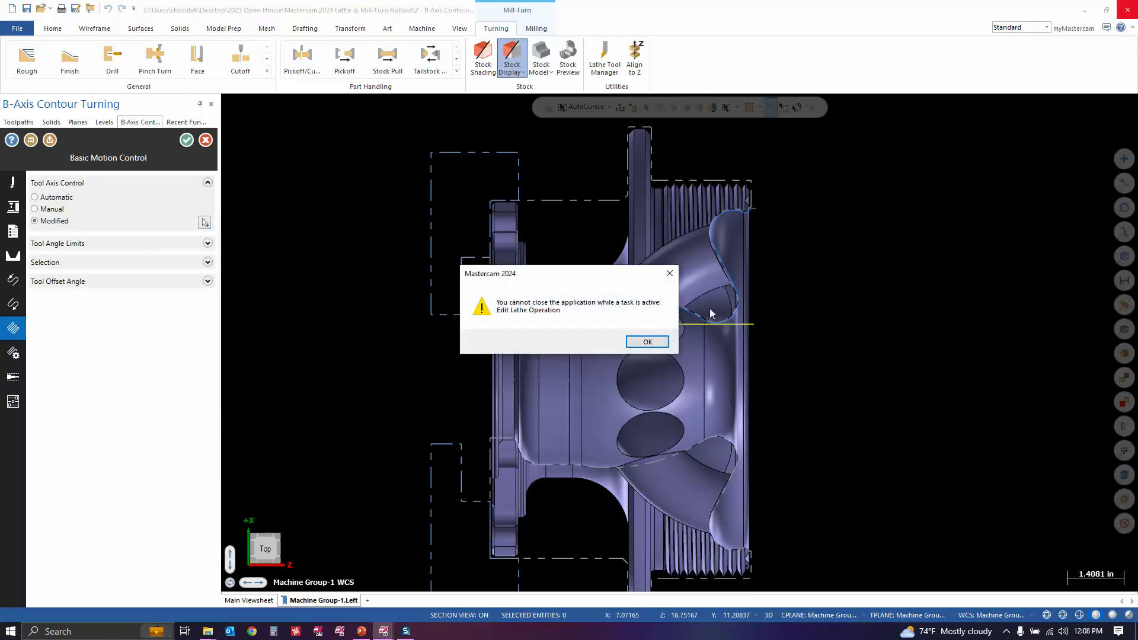
left_click(658, 339)
left_click(1126, 8)
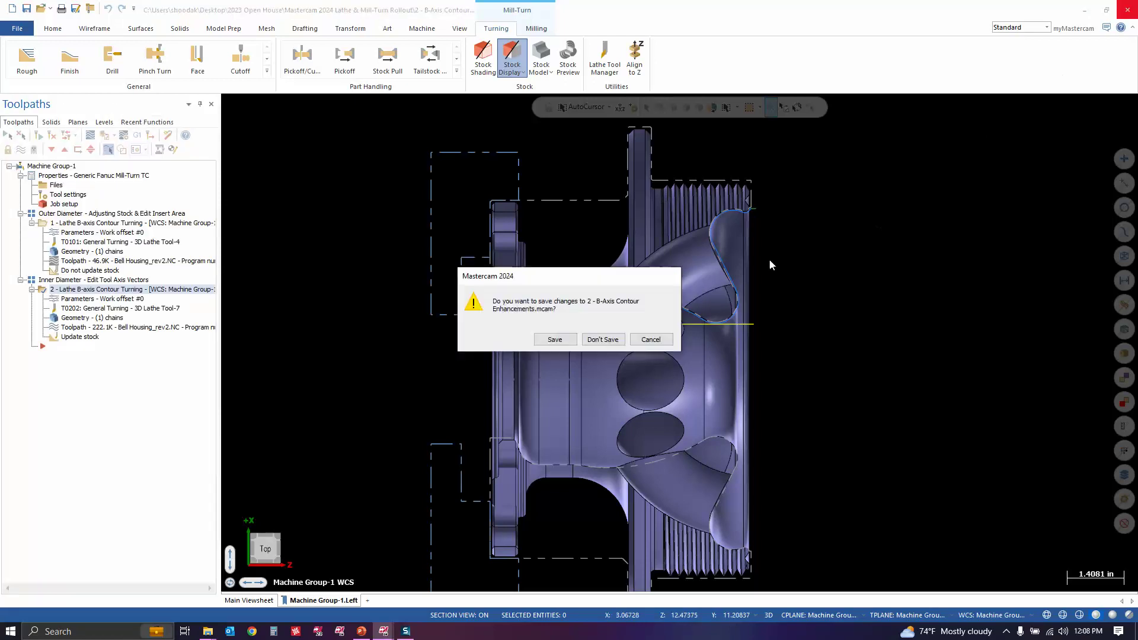
left_click(606, 339)
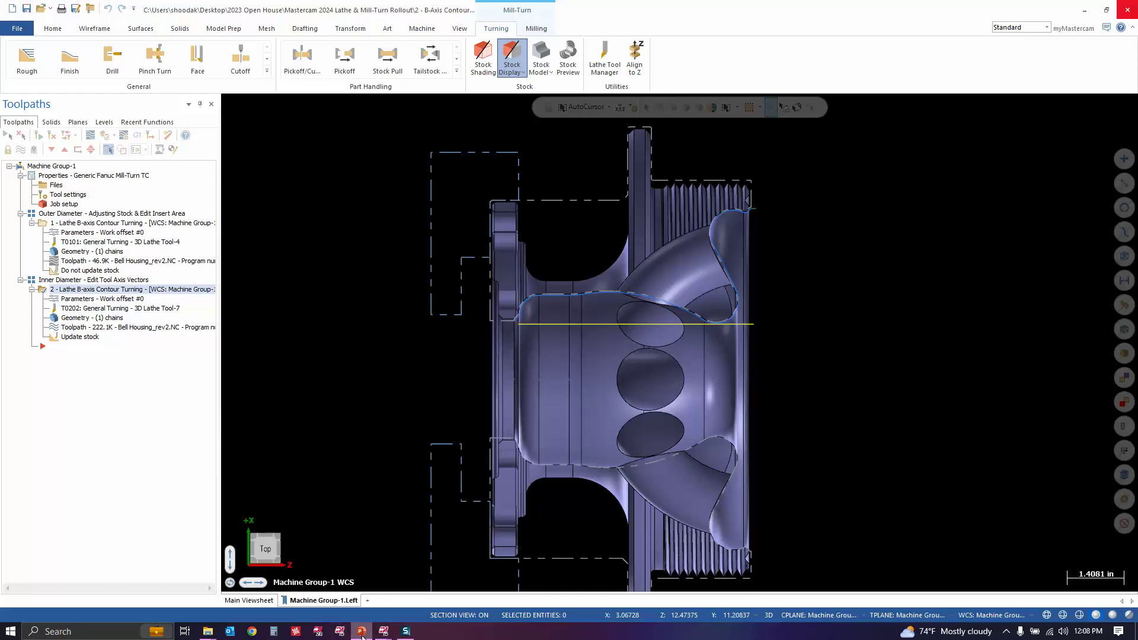
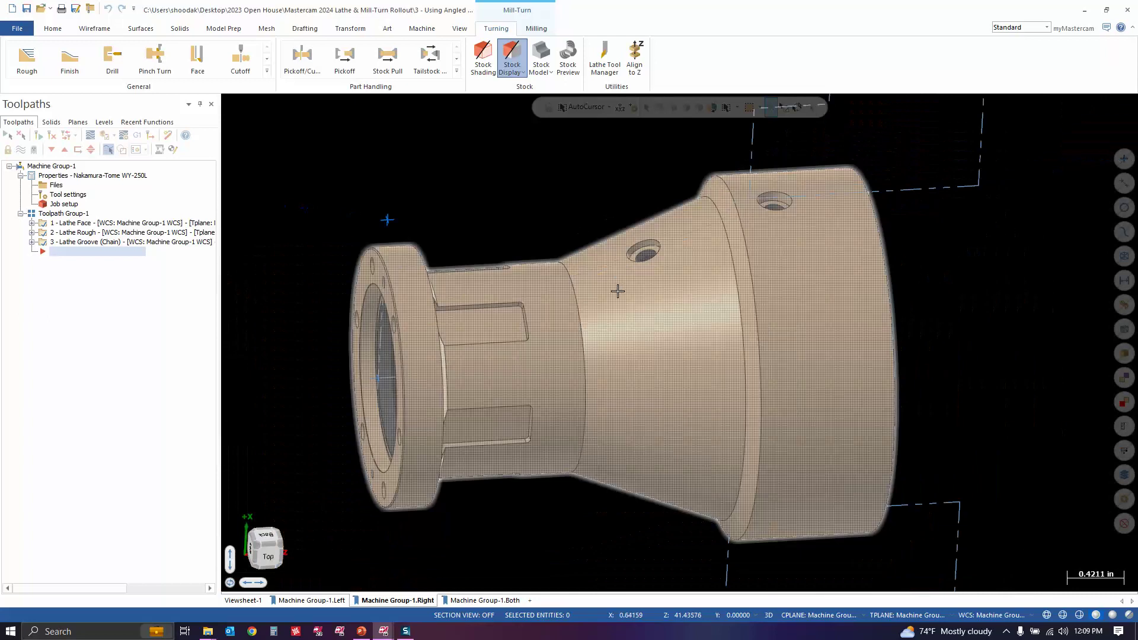
Step: Start a Helix Bore toolpath on the counterbore face of the angled hole in the tapered section of the part
right_click(1012, 248)
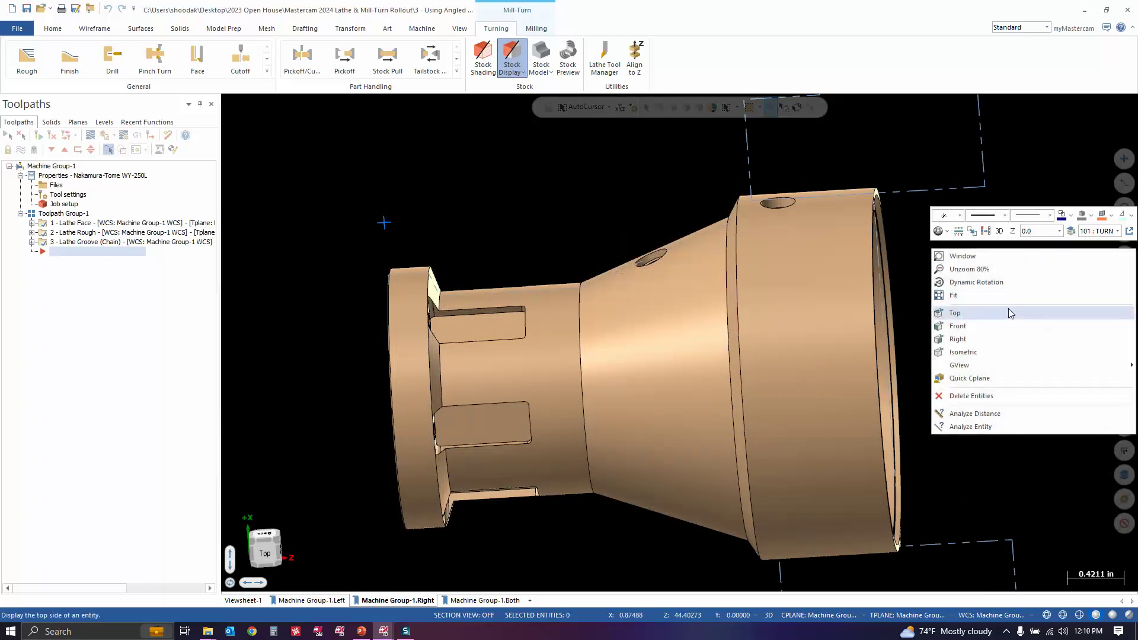
left_click(1013, 312)
scroll(567, 174, "down", 2)
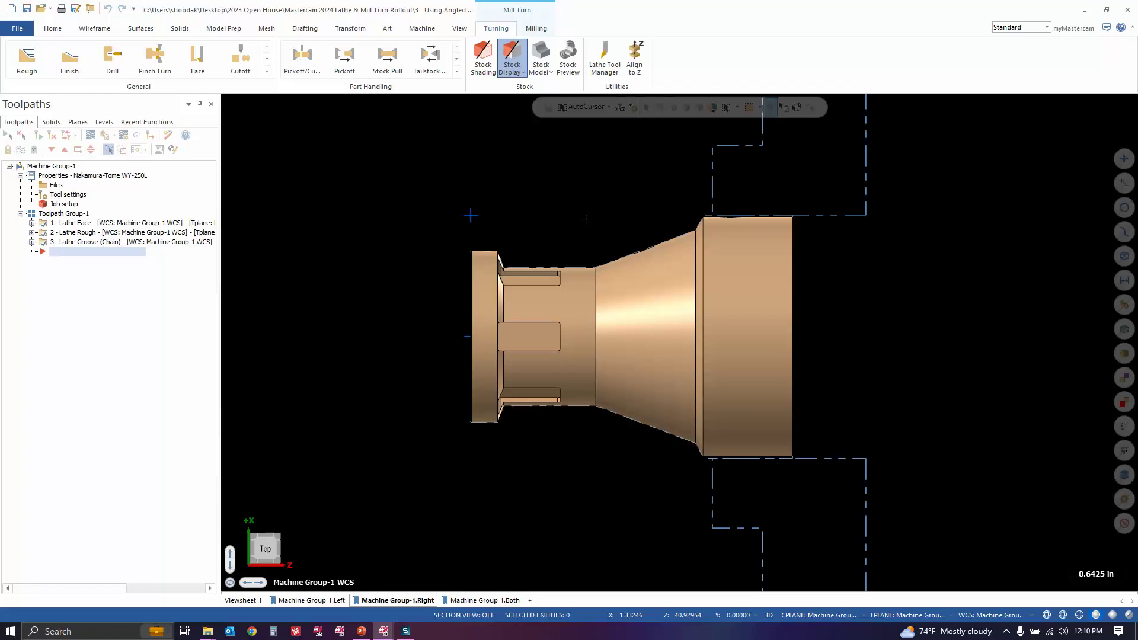
left_click(537, 29)
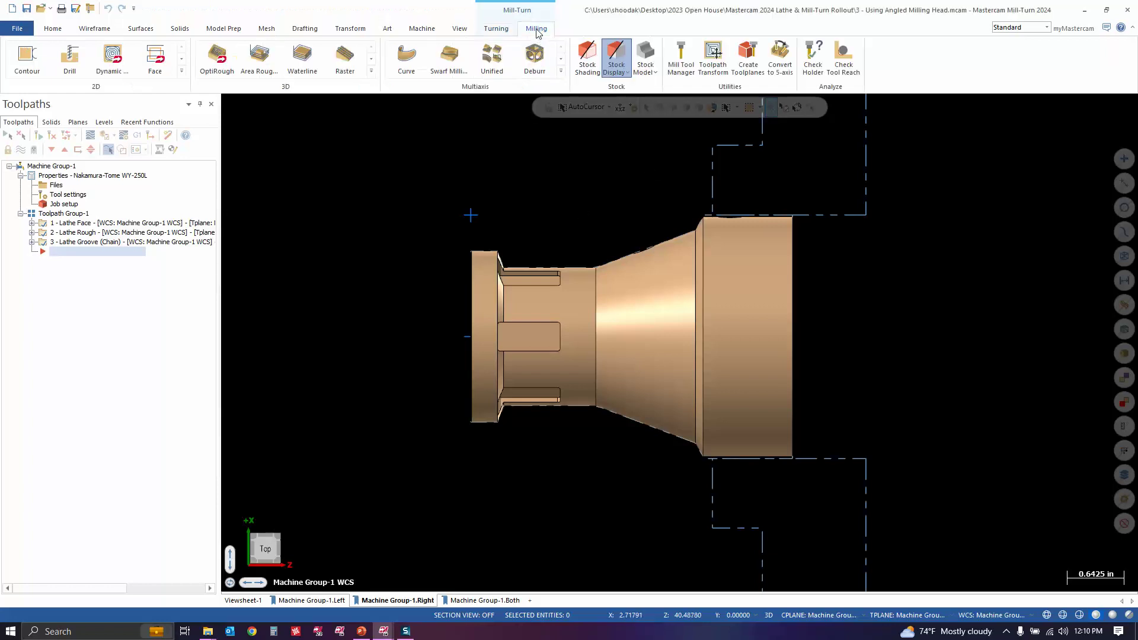
left_click(183, 72)
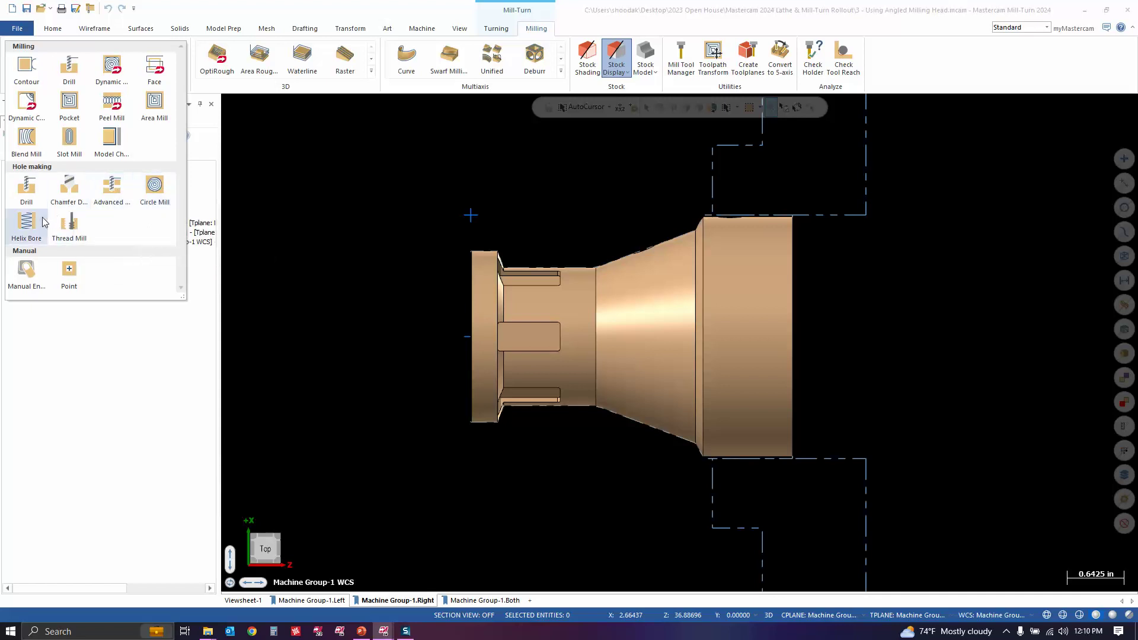
left_click(26, 224)
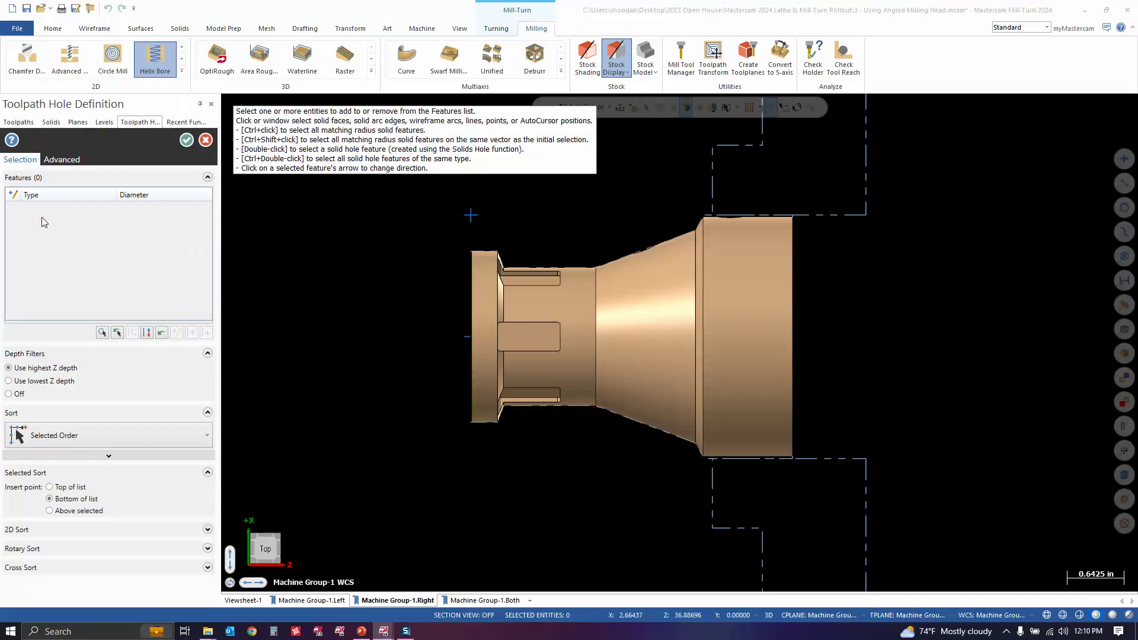
scroll(712, 243, "up", 6)
middle_click_drag(621, 240, 704, 346)
scroll(559, 241, "up", 3)
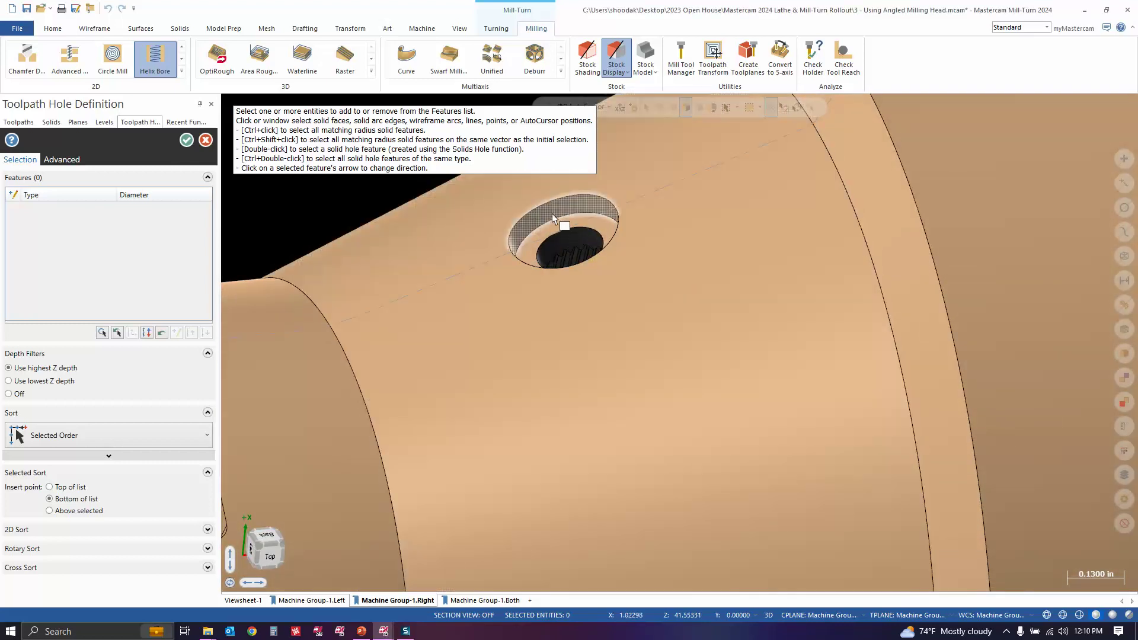
left_click(552, 210)
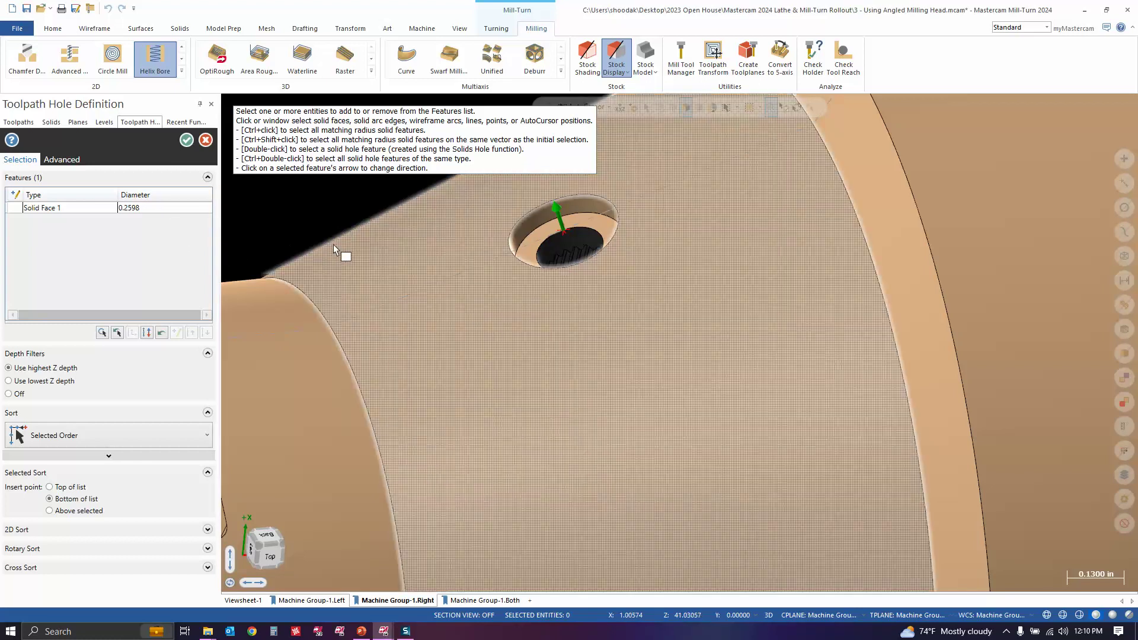
left_click(186, 142)
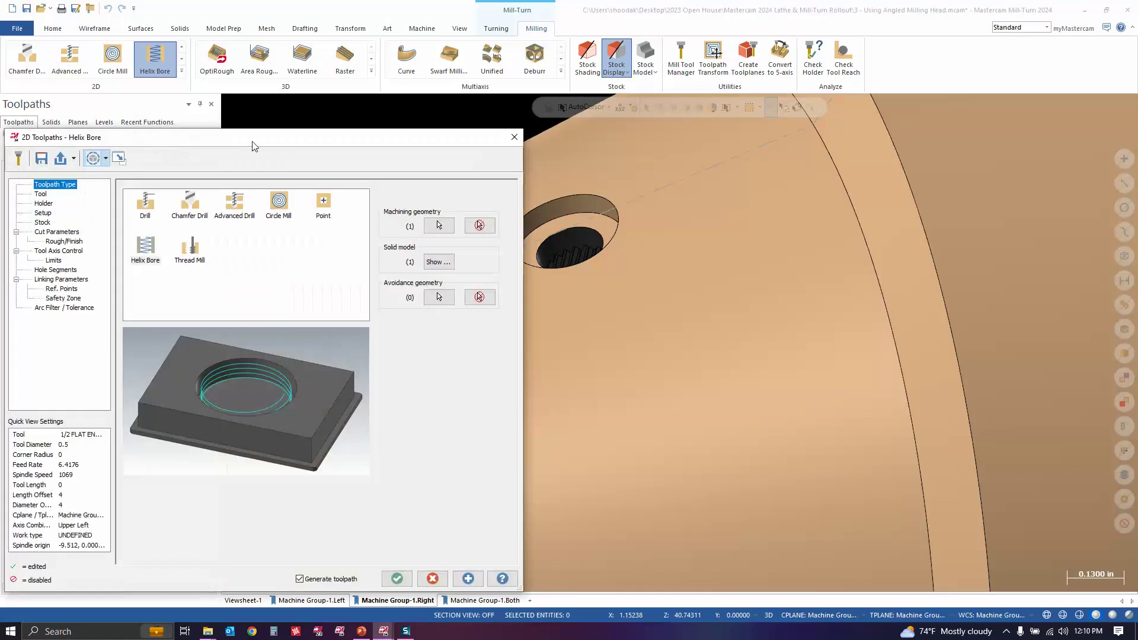
Step: Create a flat endmill with a 0.1875 in cutting diameter for the helix bore operation
left_click_drag(252, 146, 409, 119)
left_click(192, 170)
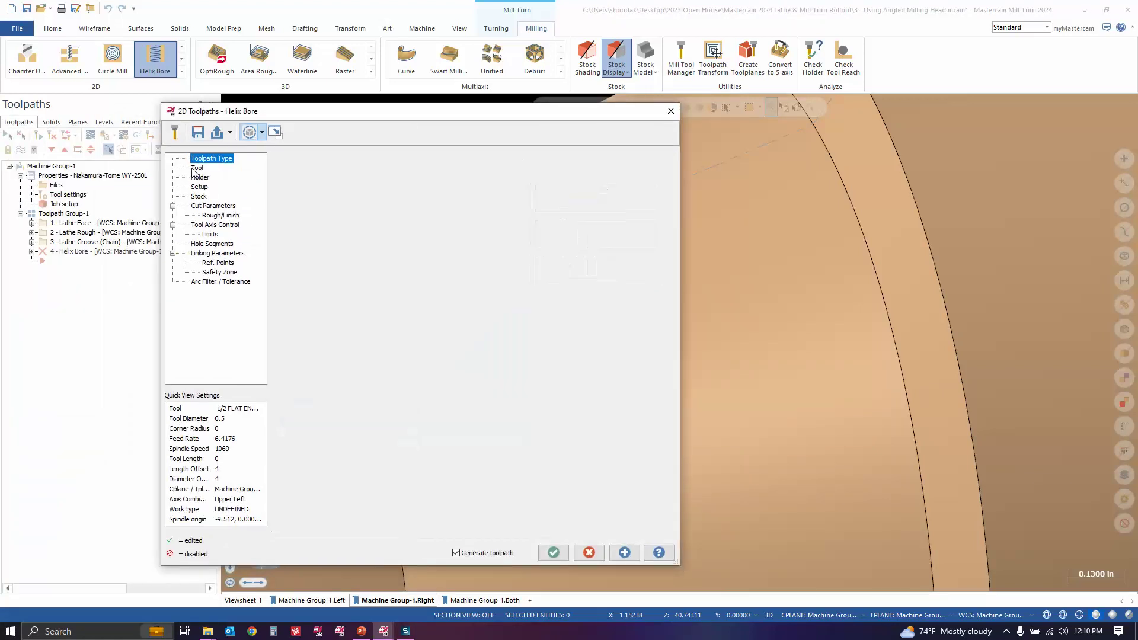
right_click(323, 183)
left_click(353, 201)
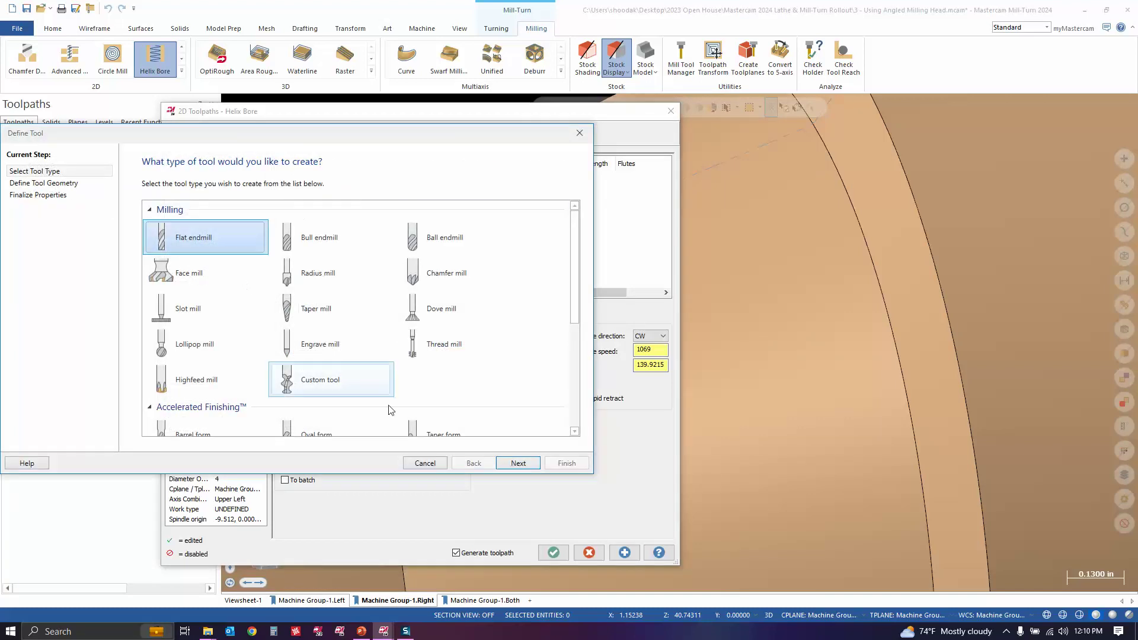
left_click(517, 463)
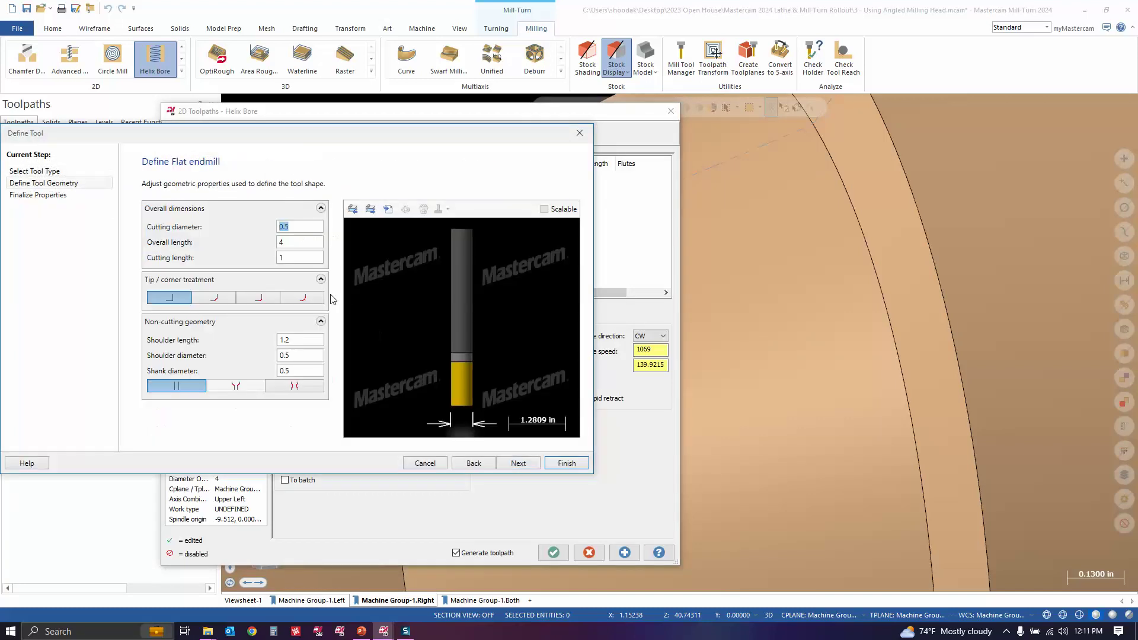
type(".1875")
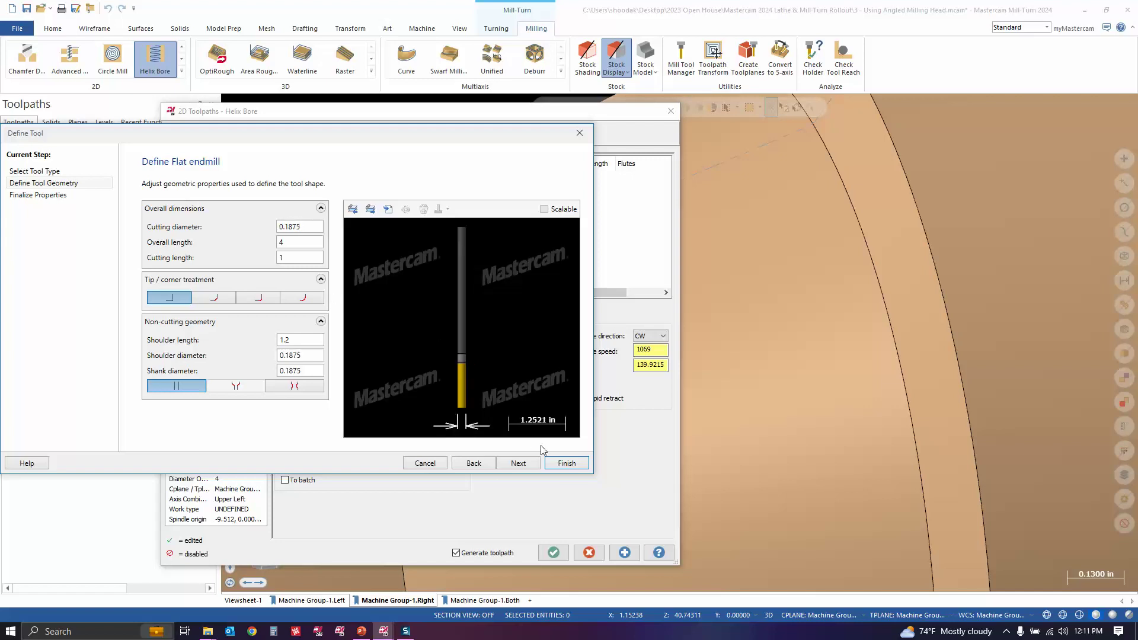
left_click(561, 464)
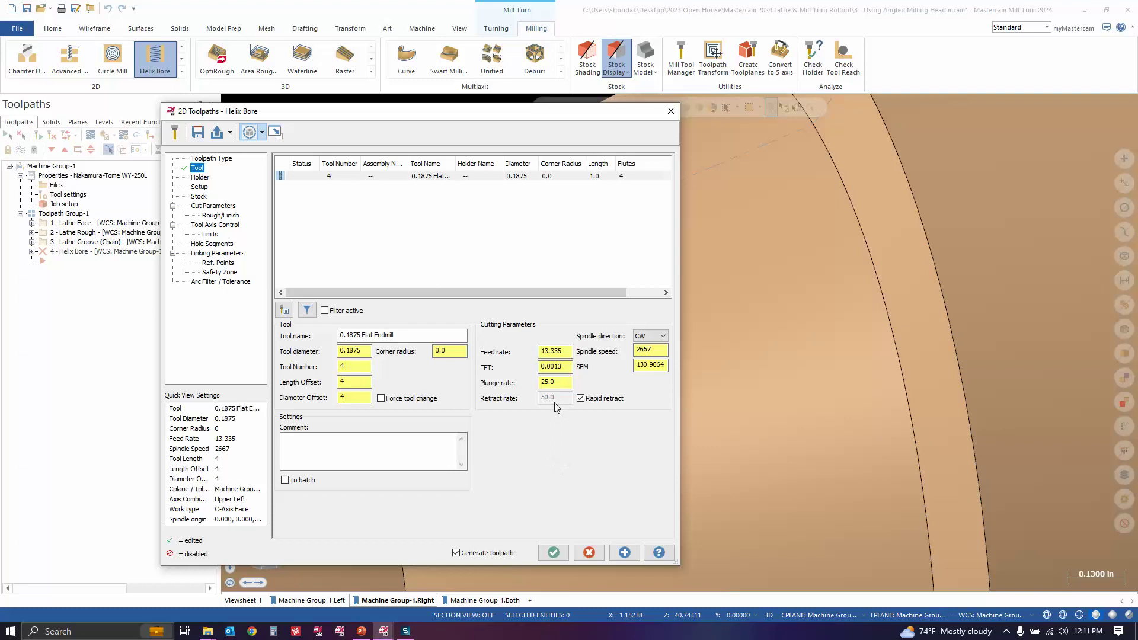
Step: Open the machine tool setup for the 0.1875 endmill, expand the upper turret and look through the available tool locators
right_click(309, 177)
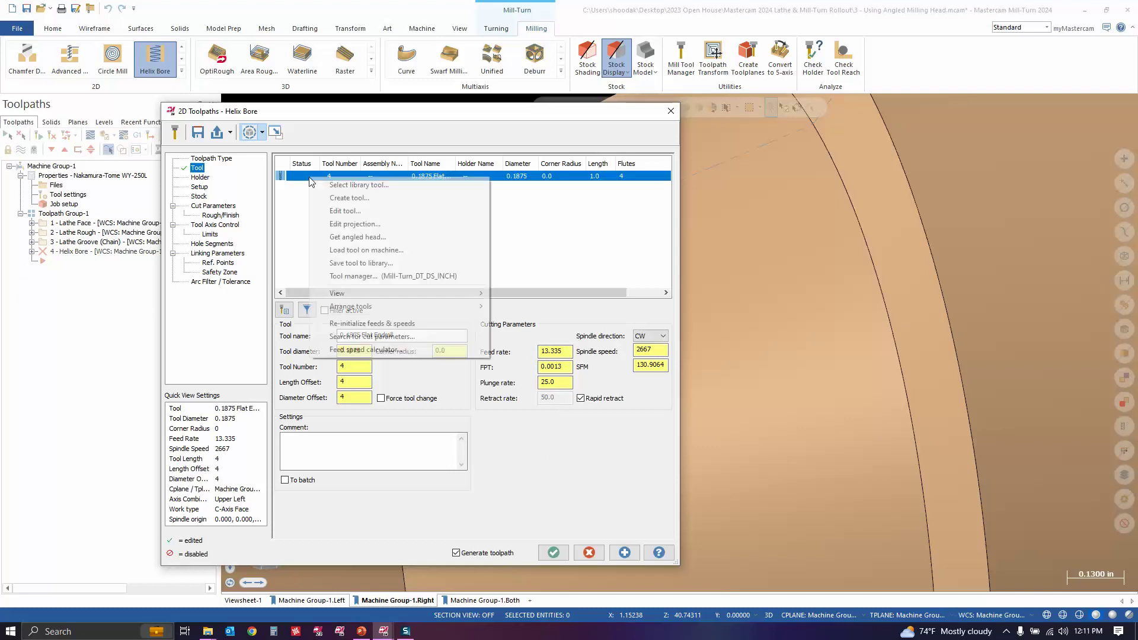
left_click(339, 237)
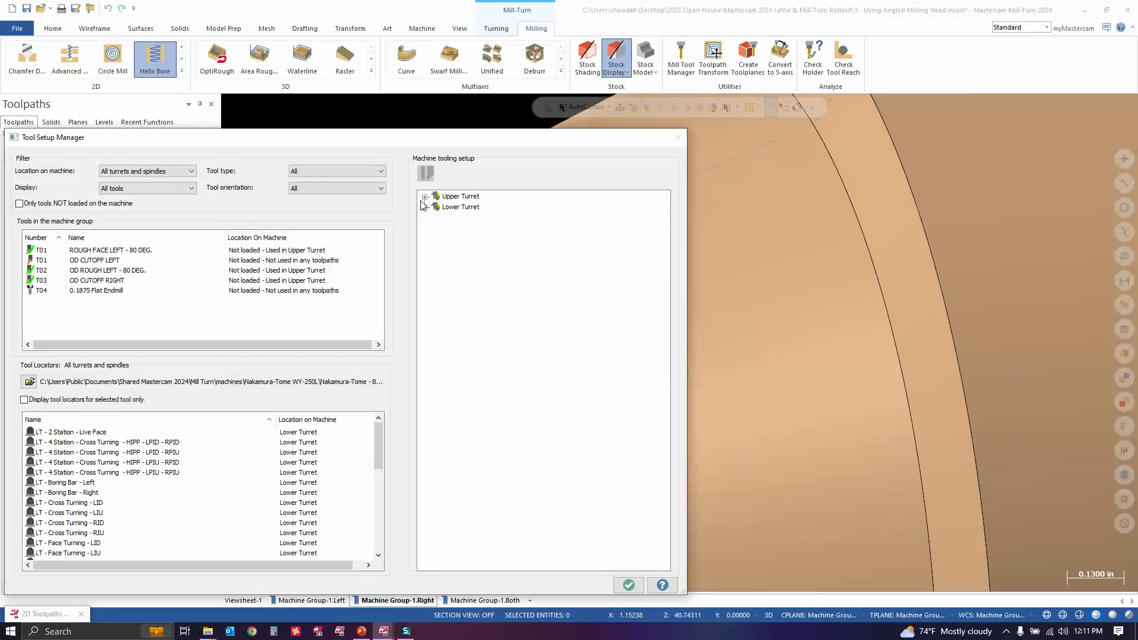
left_click(422, 201)
left_click(424, 197)
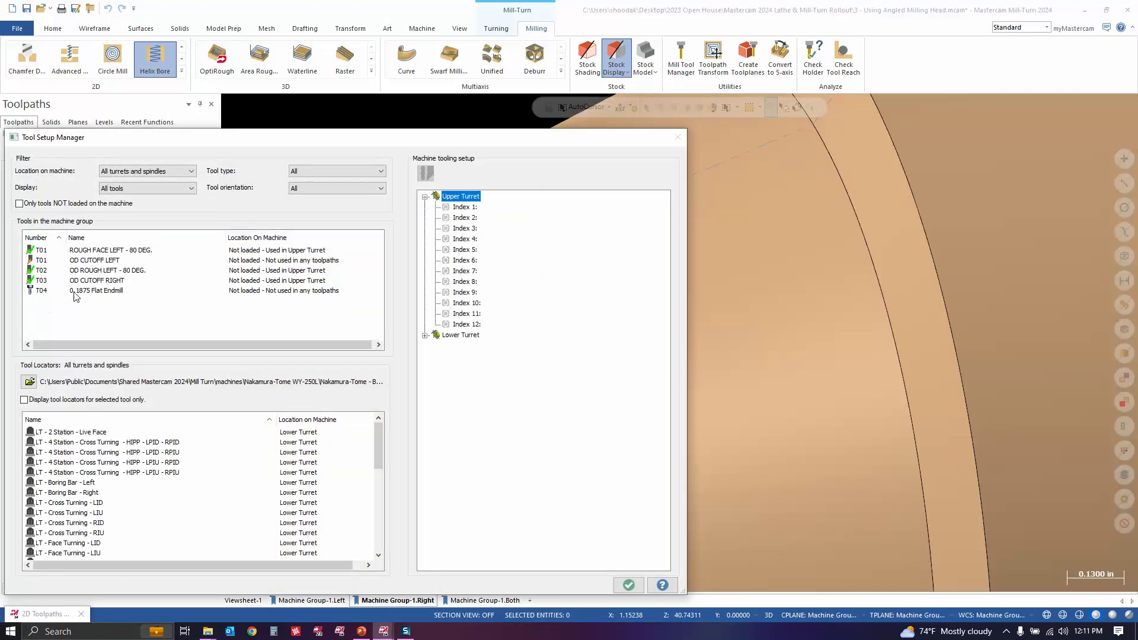
scroll(163, 472, "down", 10)
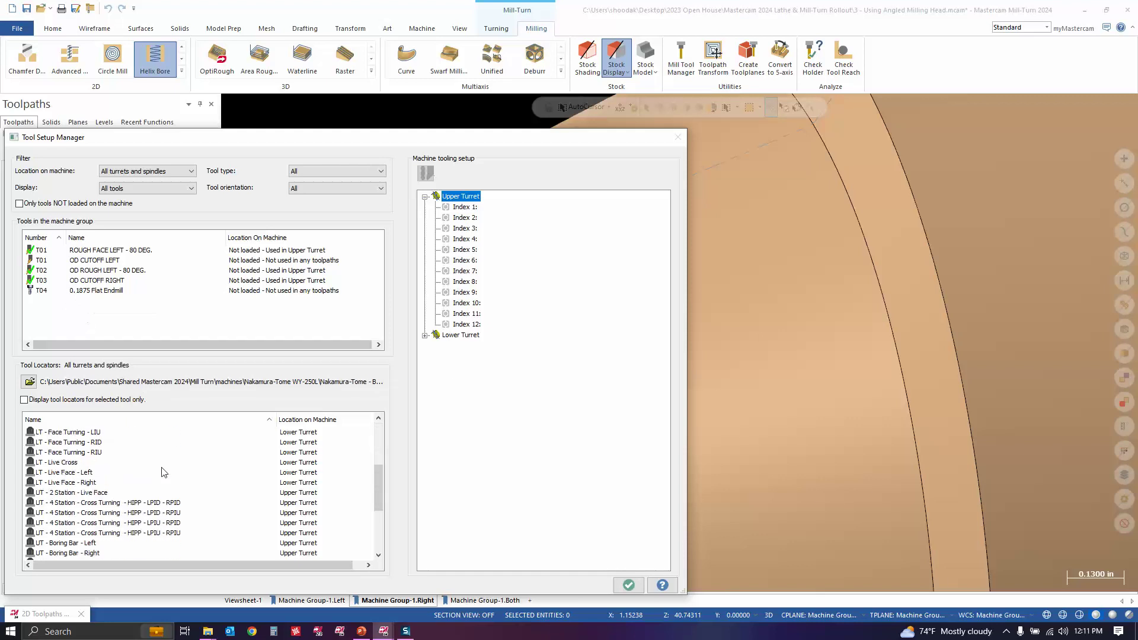
scroll(164, 473, "down", 2)
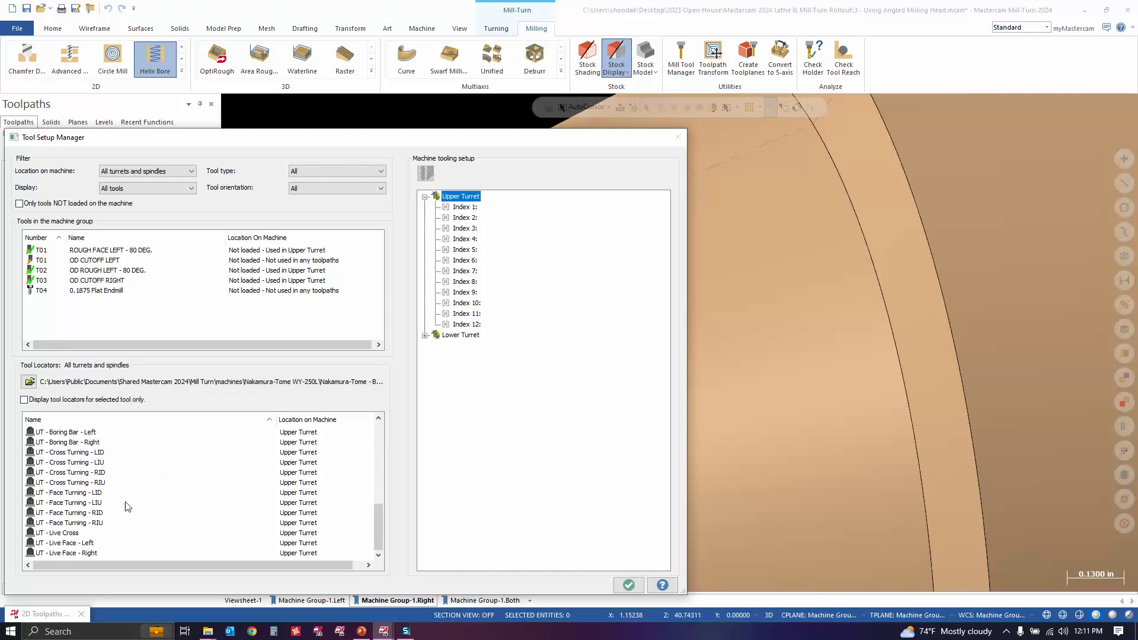
scroll(62, 536, "up", 2)
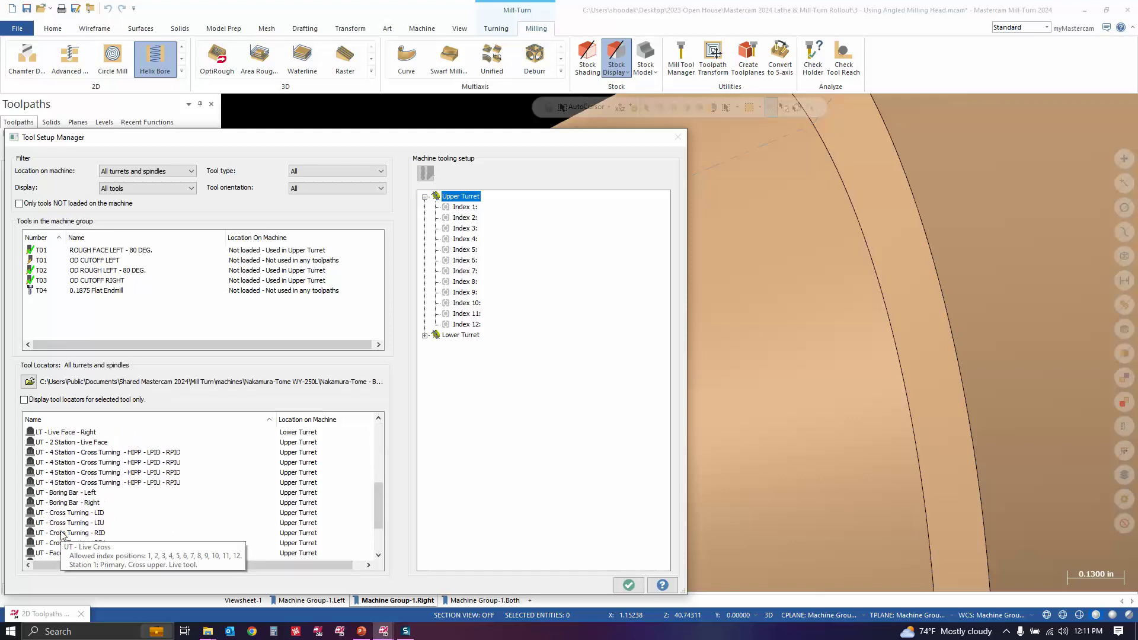
scroll(63, 534, "up", 1)
scroll(73, 510, "up", 5)
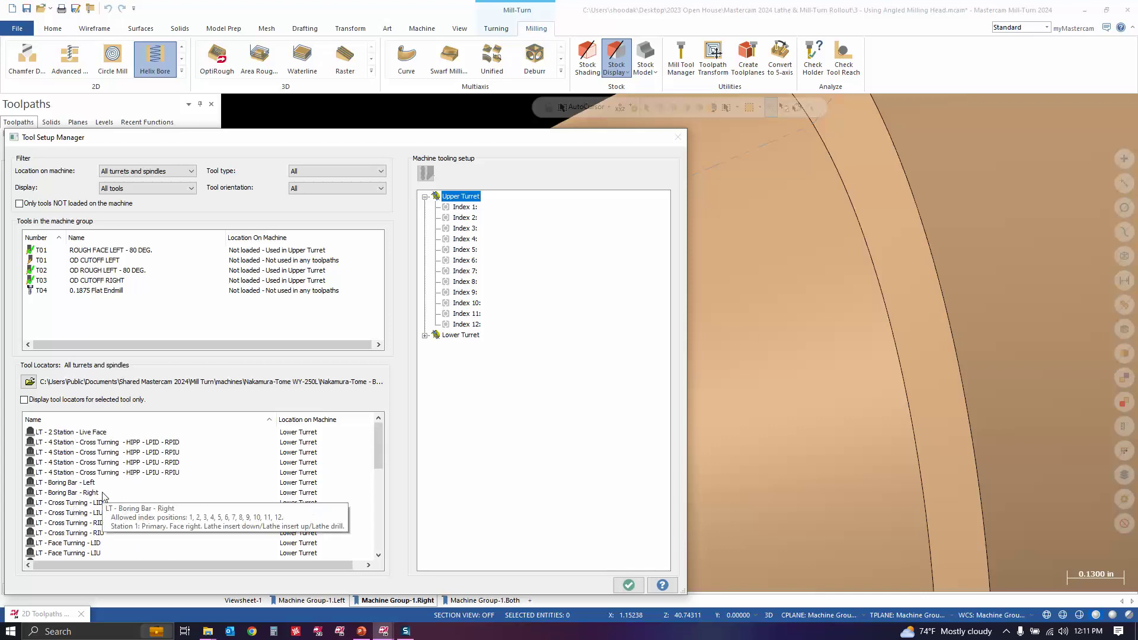
scroll(156, 496, "down", 4)
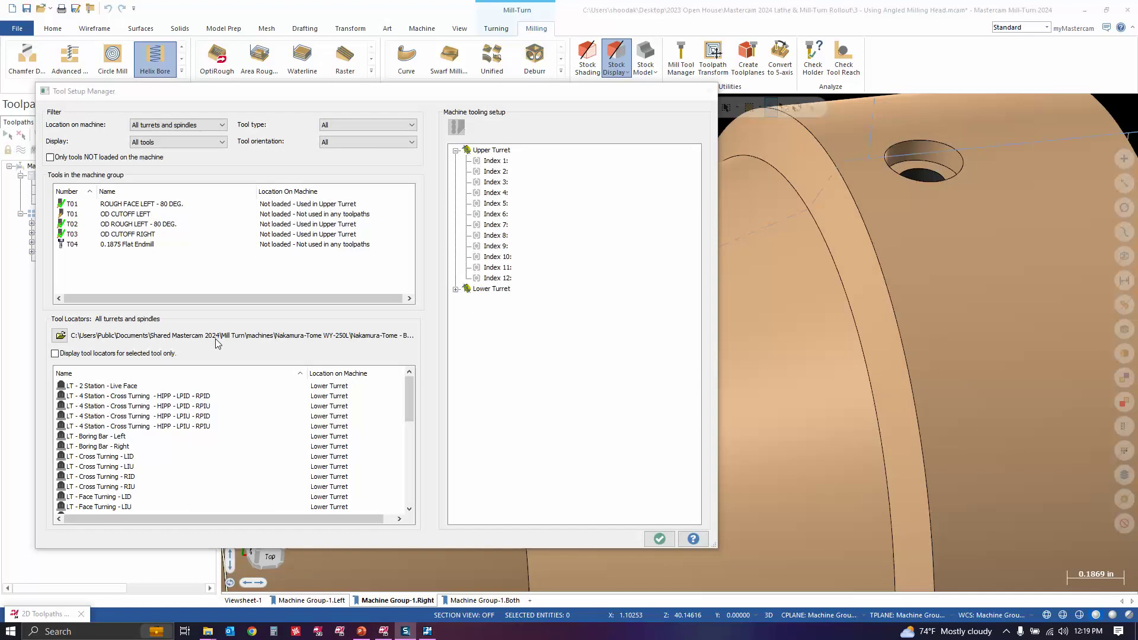
Step: Mount the Upper Indexible Angled Milling Head at Index 4 of the upper turret and load the 0.1875 Flat Endmill into its station
scroll(224, 420, "down", 2)
scroll(221, 428, "down", 1)
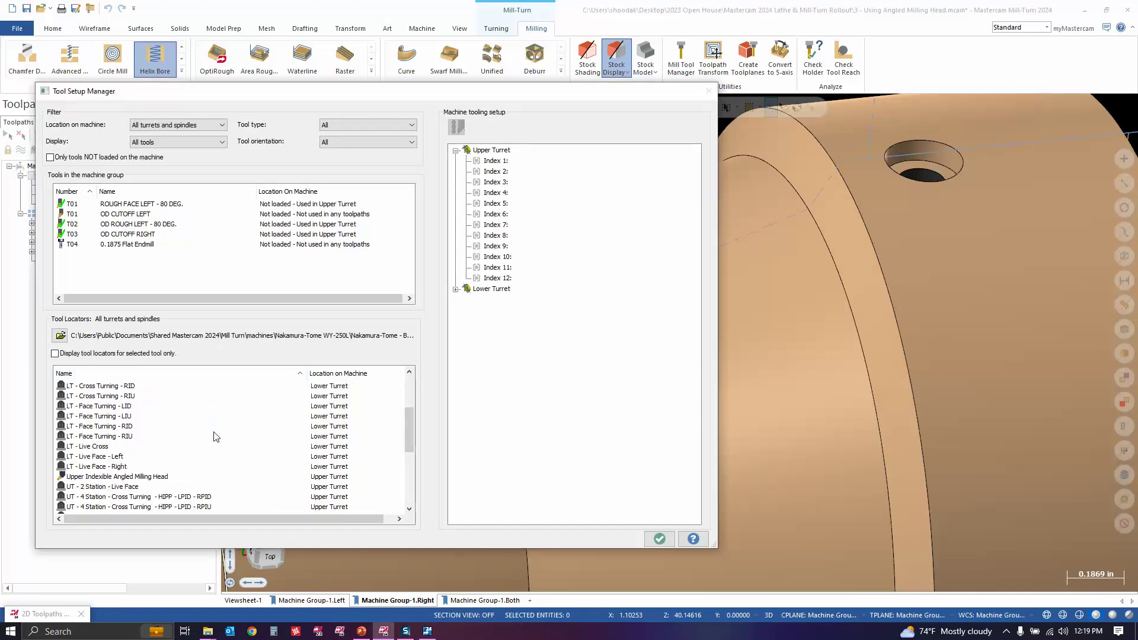
left_click(147, 477)
left_click_drag(153, 481, 487, 202)
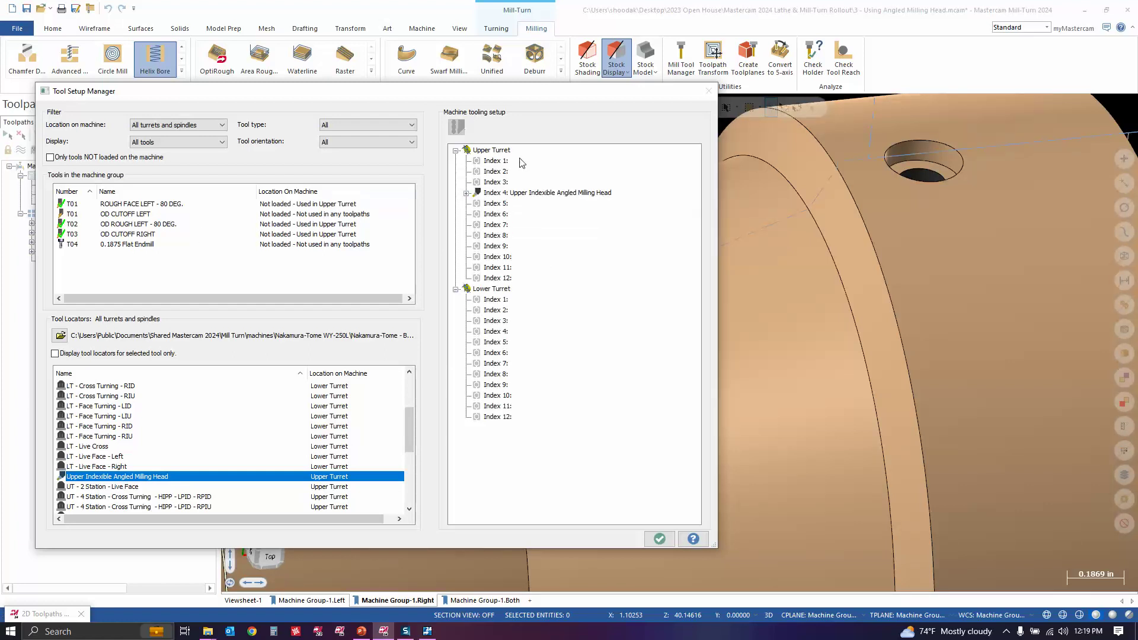
left_click(467, 194)
left_click_drag(113, 248, 503, 204)
Step: View the angled milling head with all its children and examine the head, holder and endmill assembly from several angles
right_click(518, 193)
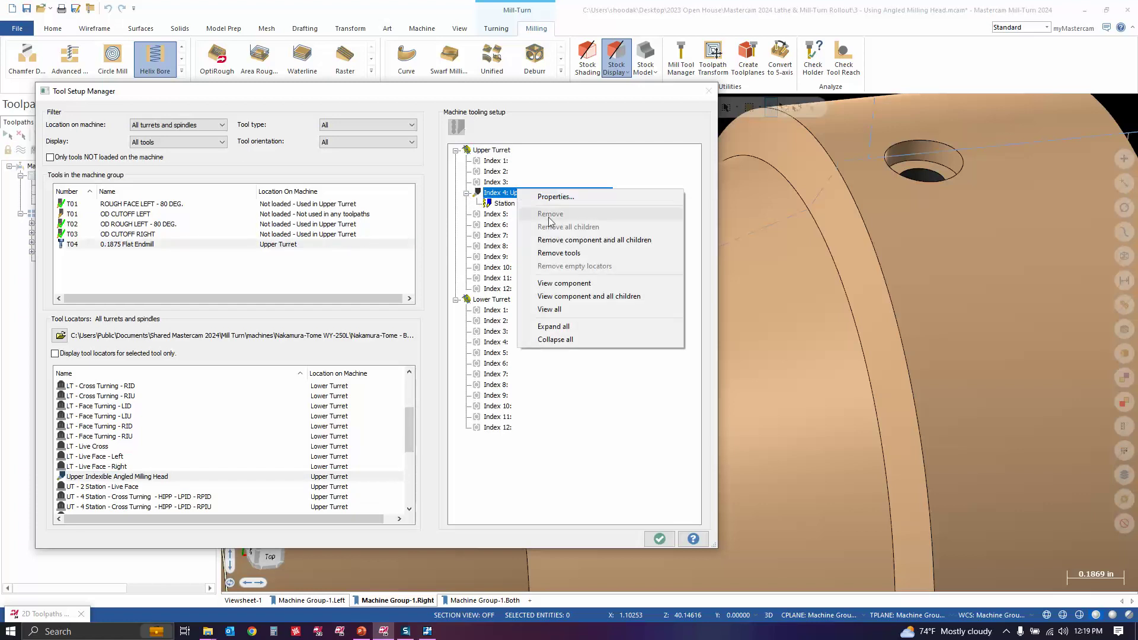
left_click(572, 297)
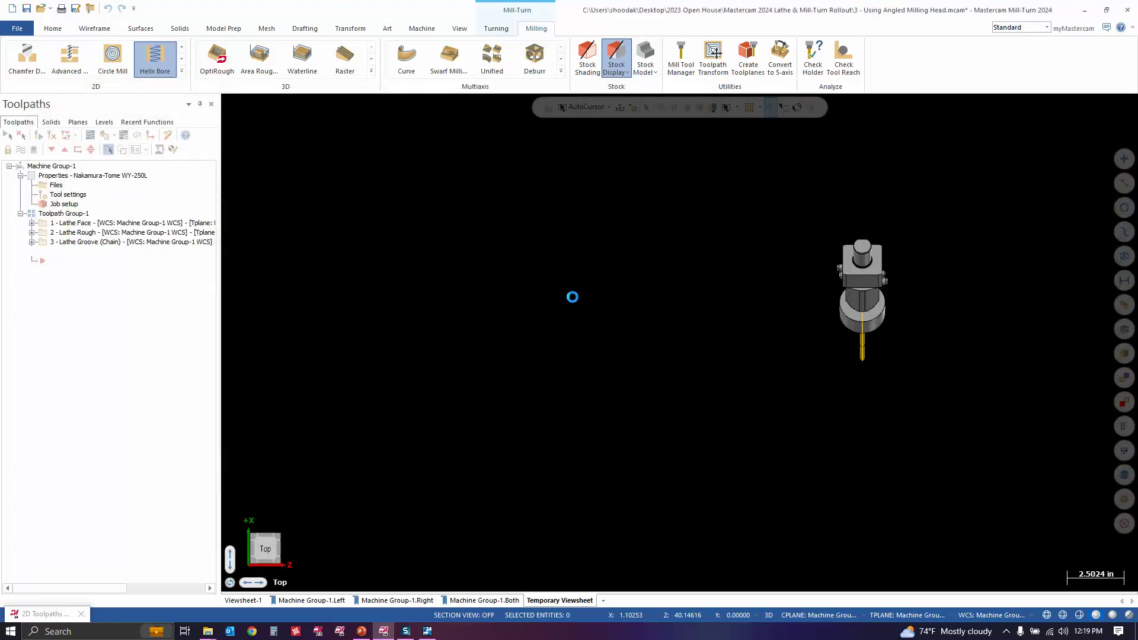
mouse_move(594, 272)
middle_mouse_down()
mouse_move(584, 213)
mouse_move(607, 326)
middle_mouse_up()
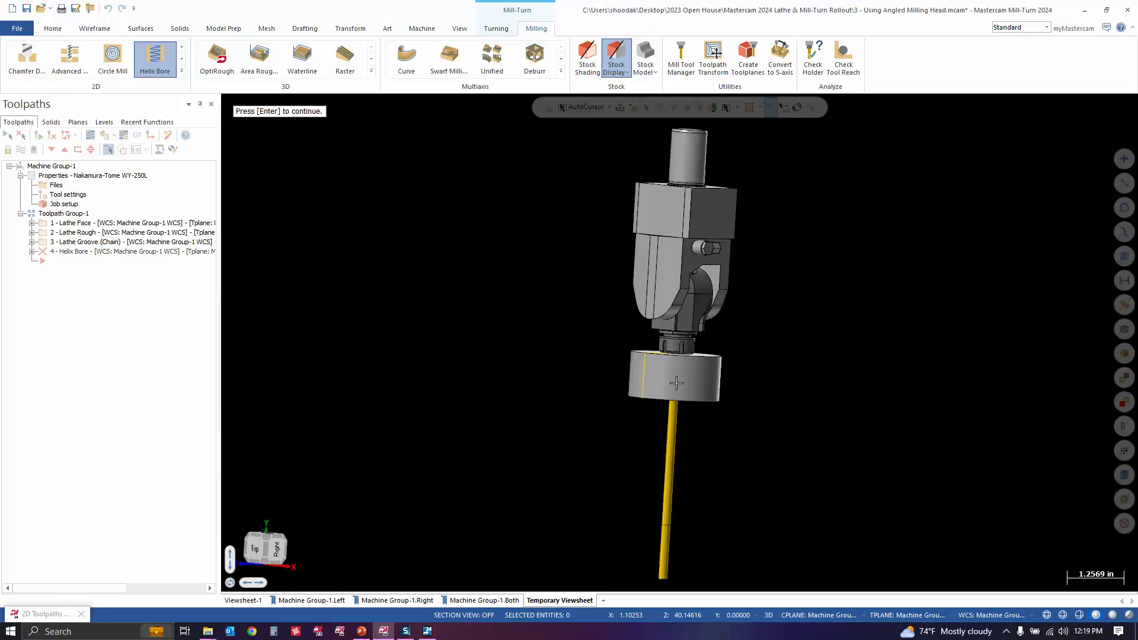
scroll(676, 383, "up", 4)
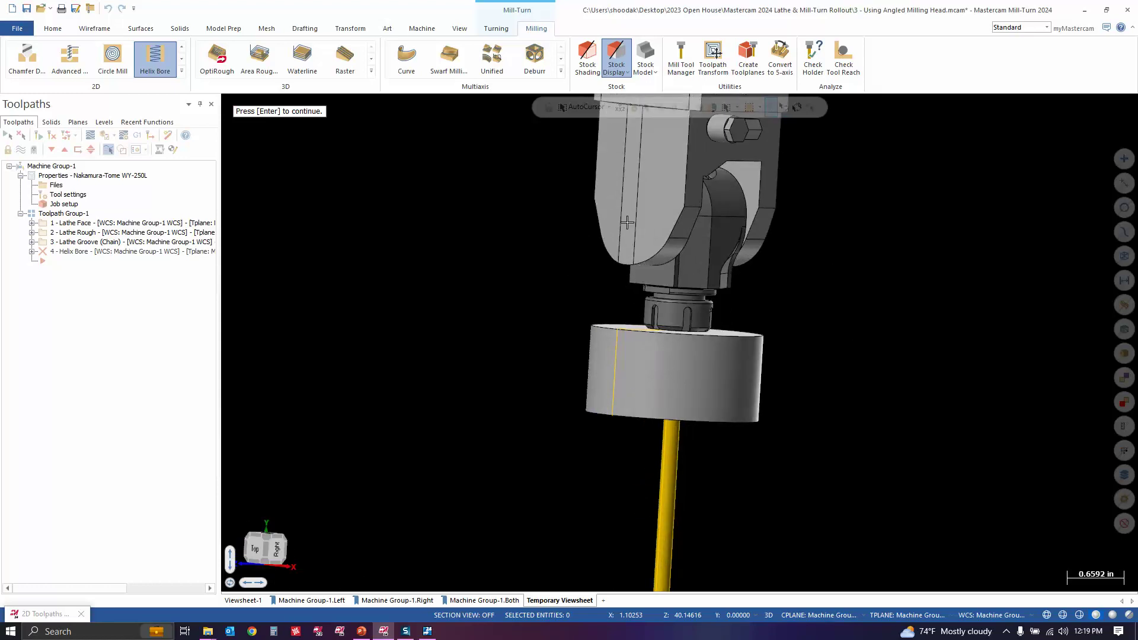
scroll(628, 221, "down", 2)
mouse_move(627, 226)
middle_mouse_down()
mouse_move(620, 267)
mouse_move(645, 274)
mouse_move(628, 257)
middle_mouse_up()
scroll(645, 274, "down", 2)
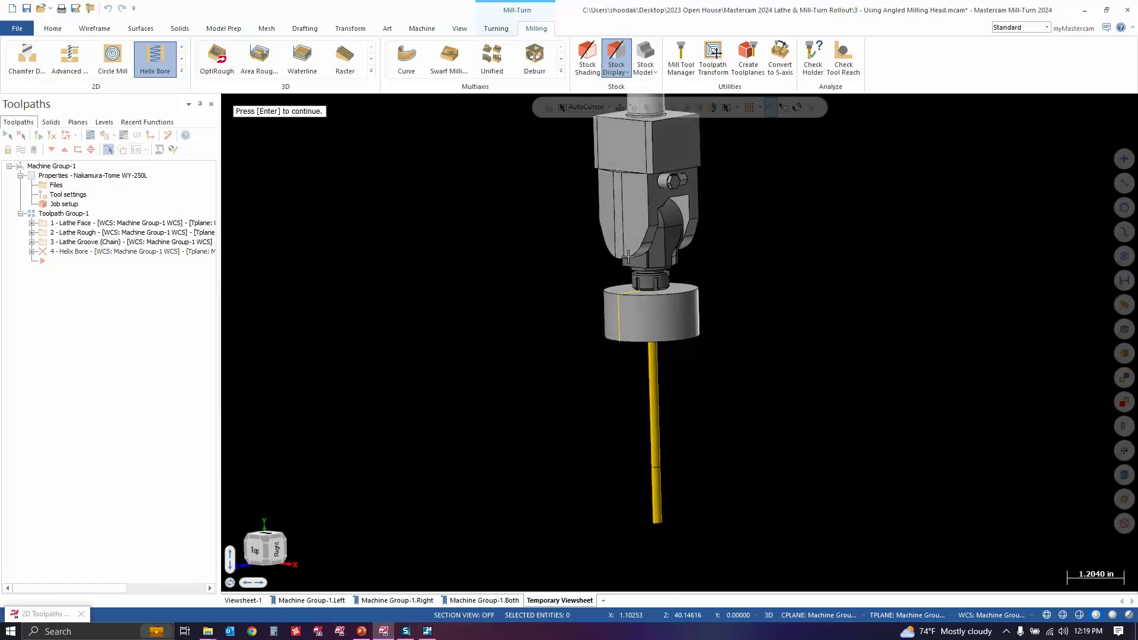
key("Return")
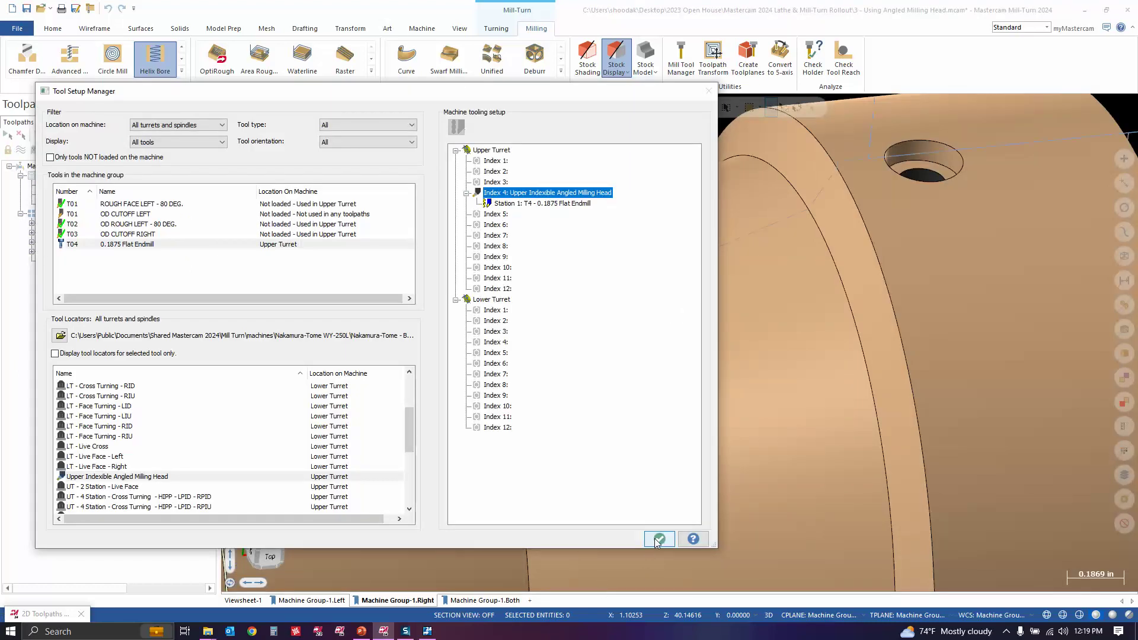
Step: Accept the machine tooling setup and edit the endmill's default holder, setting its top and bottom diameters to 0.1875
left_click(660, 539)
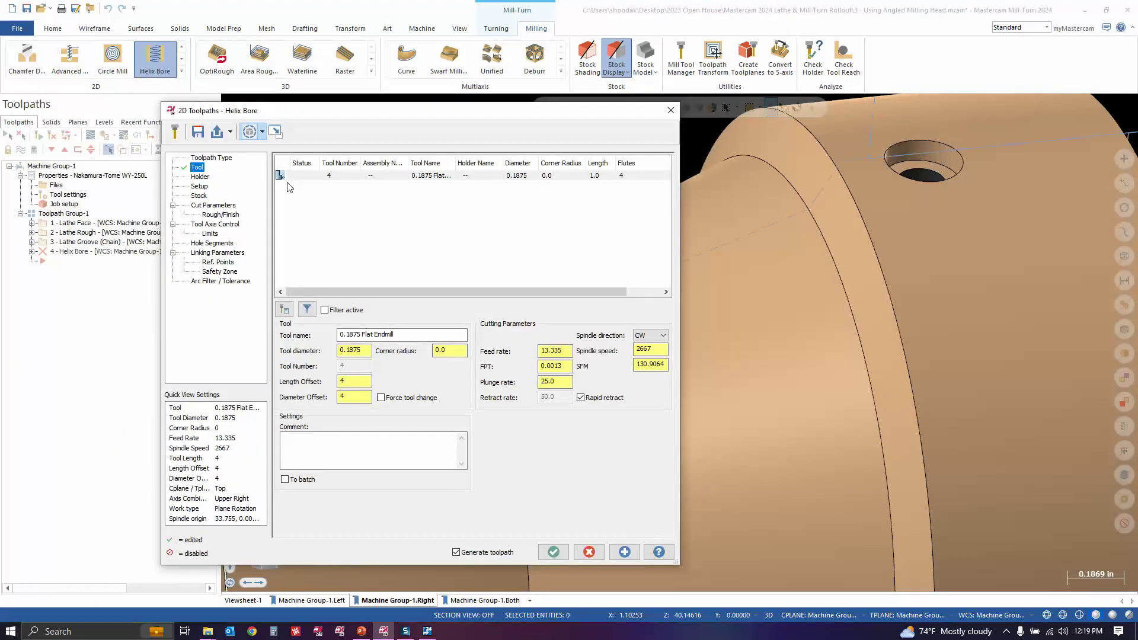
left_click(200, 177)
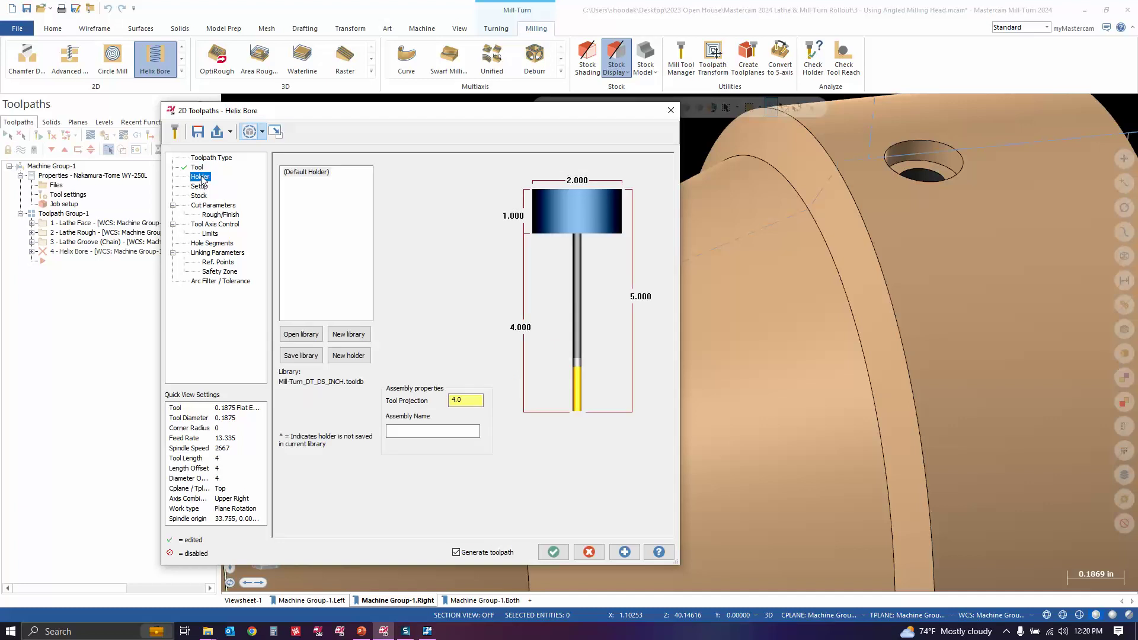
right_click(578, 226)
left_click(610, 243)
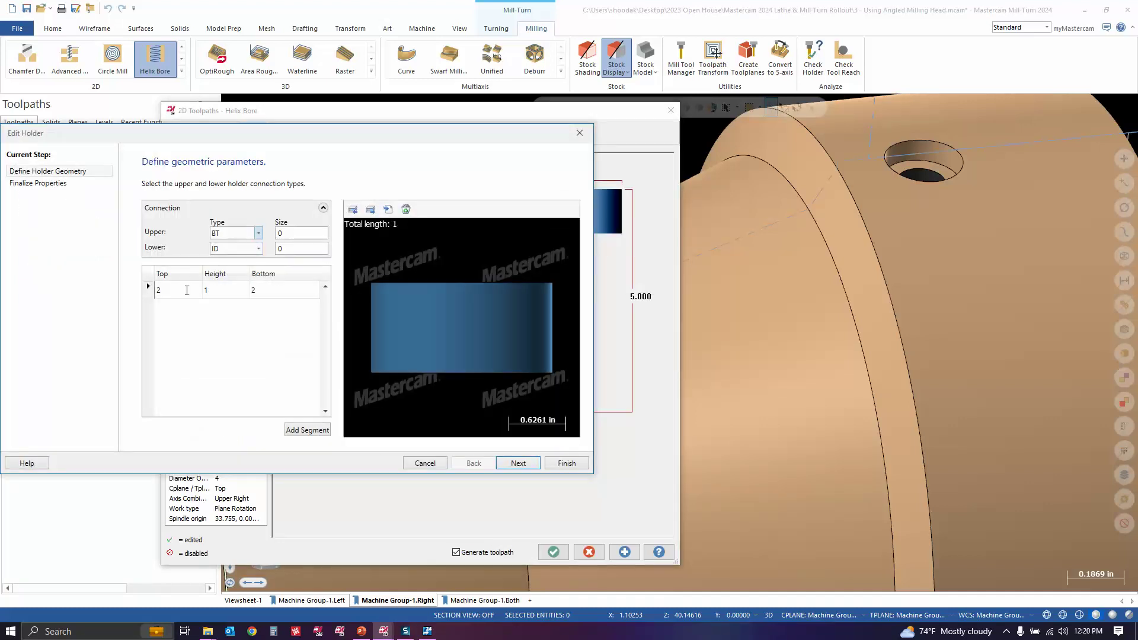
left_click(193, 290)
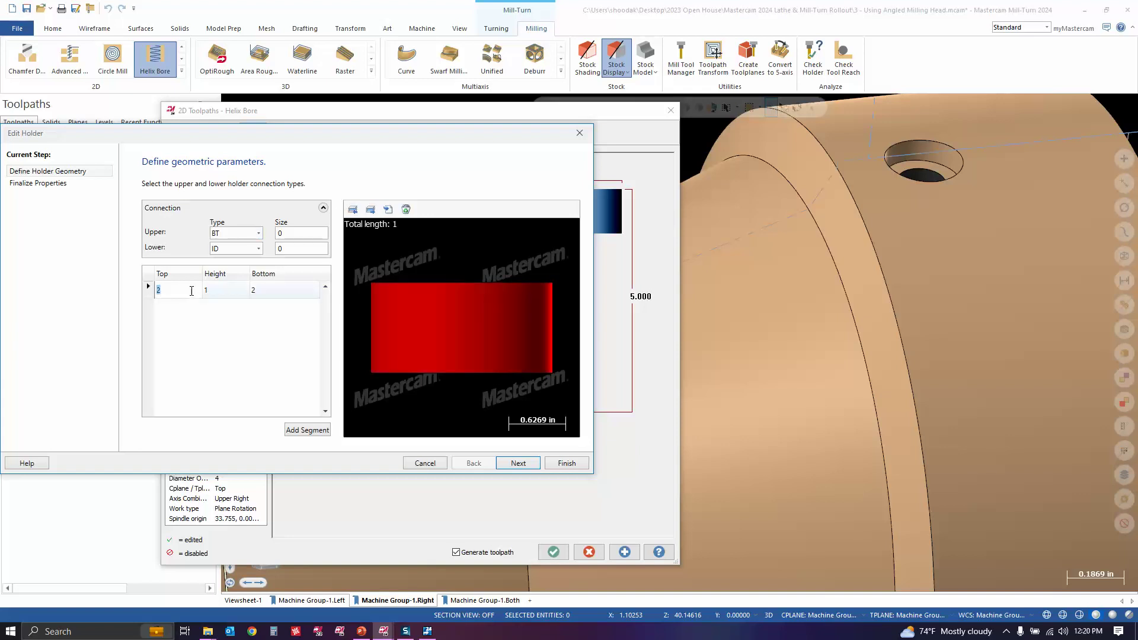
type(".1875")
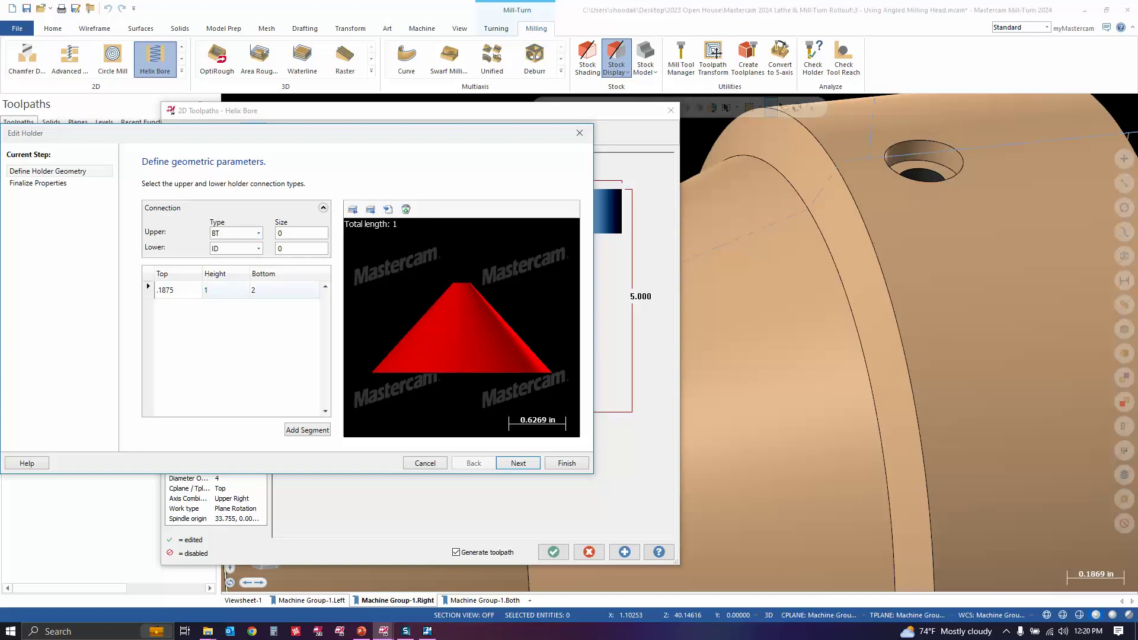
key("Tab")
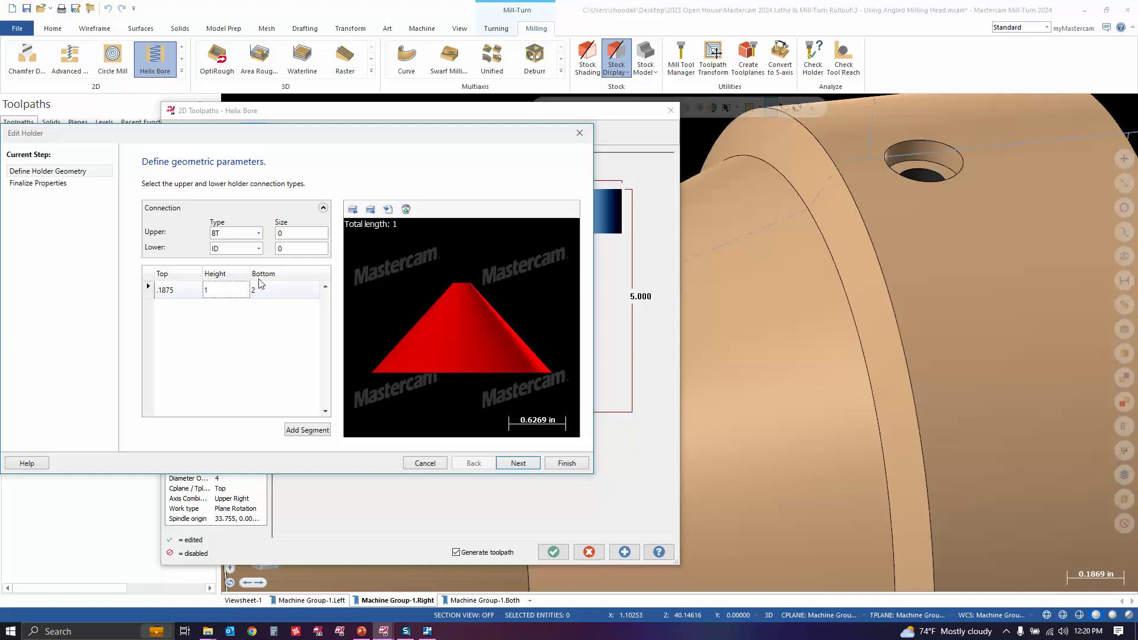
left_click(276, 288)
type(".1875")
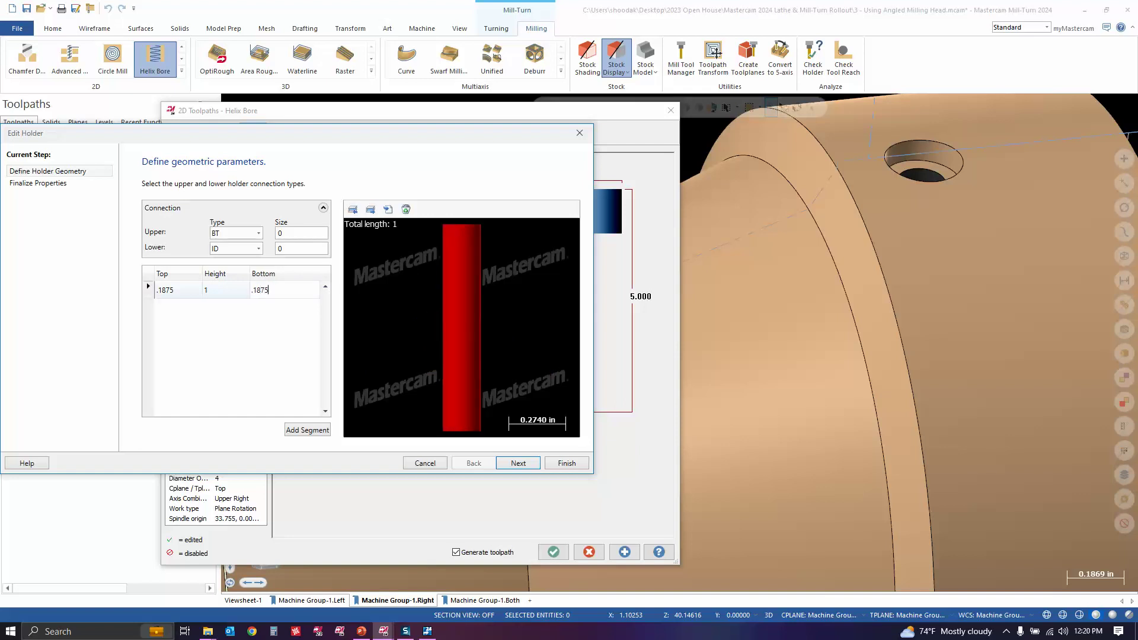
key("Return")
Step: Set the holder segment's height to 0.01, finish the holder, and set the tool projection to 2.0
left_click(238, 290)
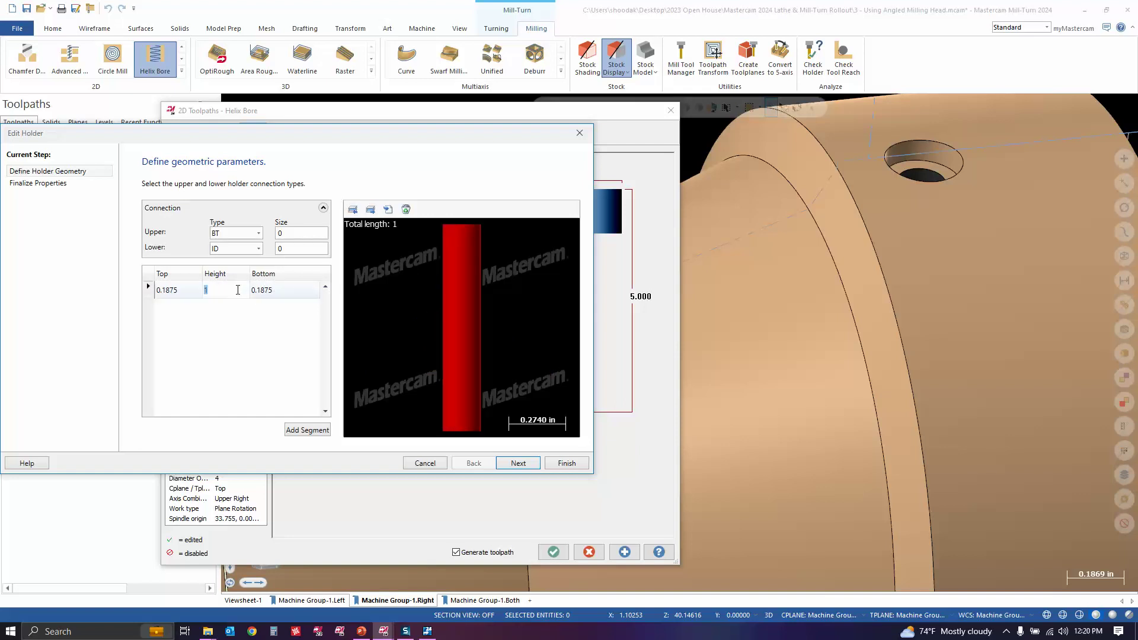
type(".01")
key("Return")
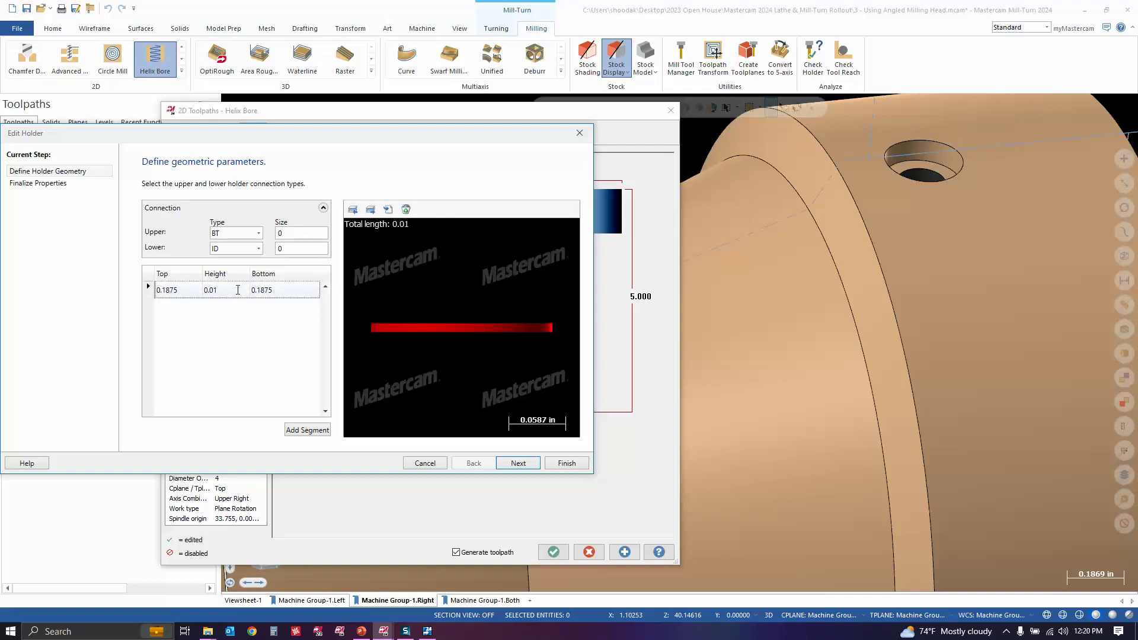
left_click(566, 464)
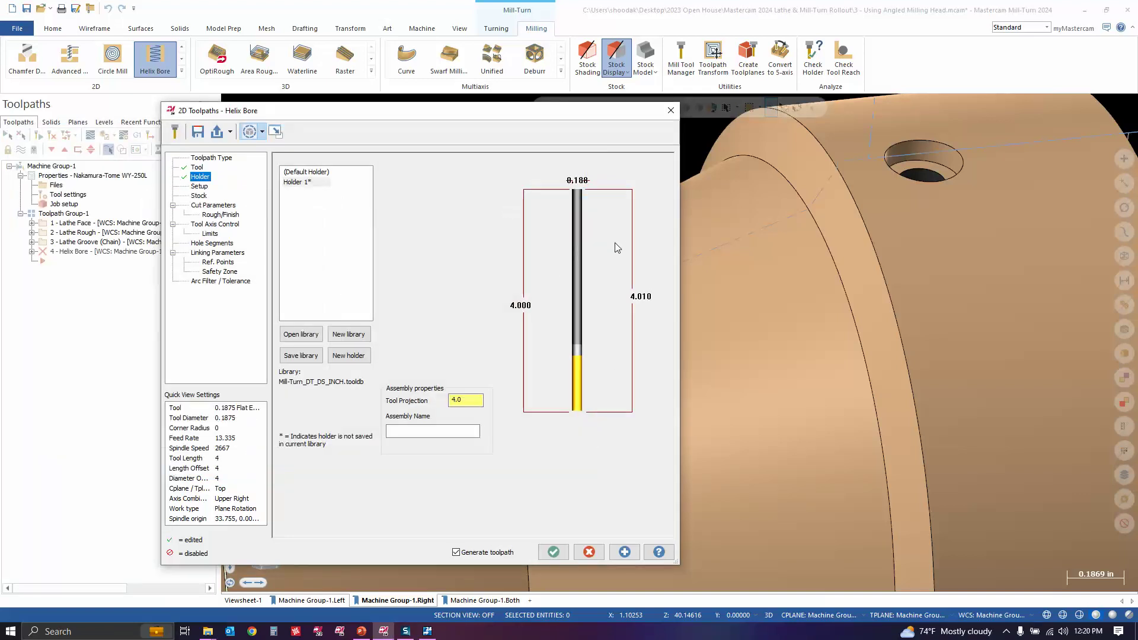
double_click(471, 404)
type("2")
key("Return")
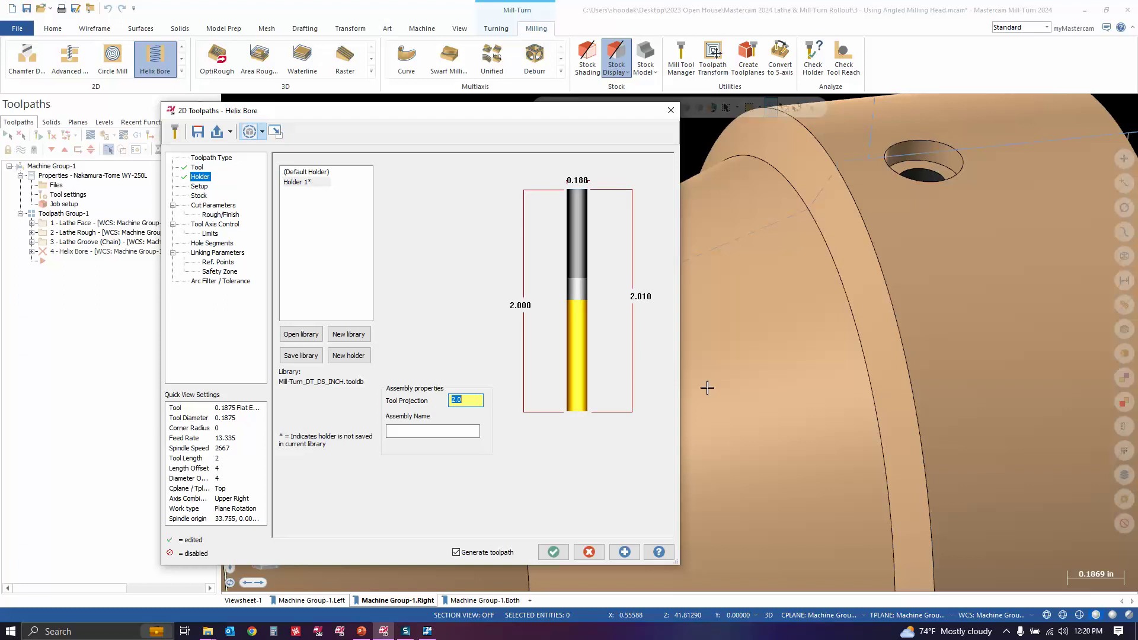
Step: Set the Plane Rotation setup of the helix bore to derive its toolplane from the selected geometry
left_click(200, 187)
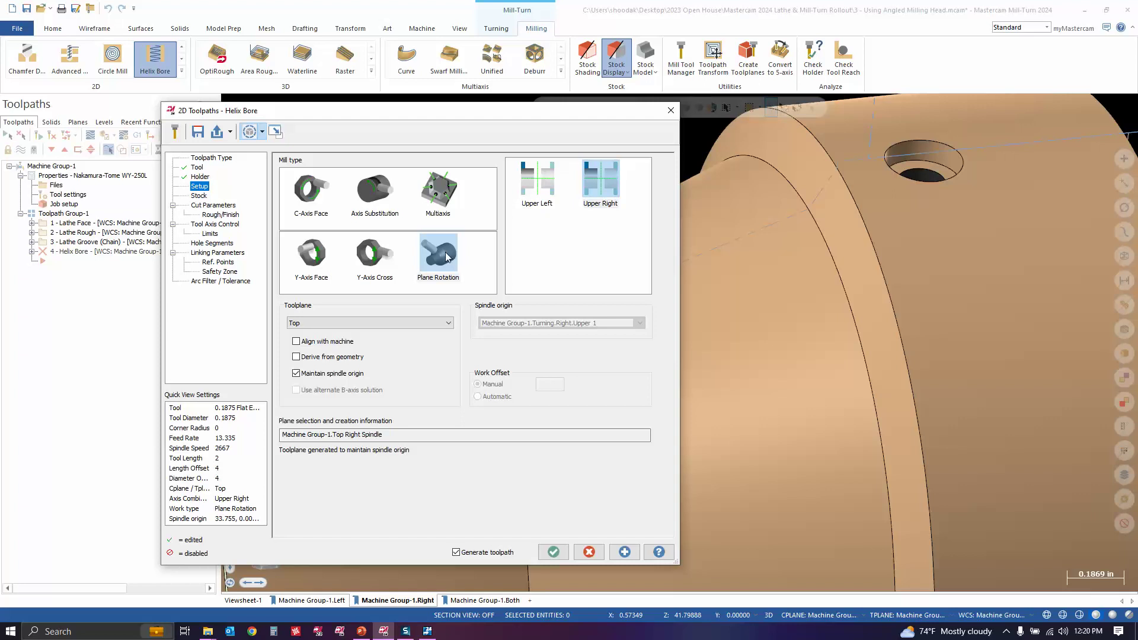
left_click(346, 357)
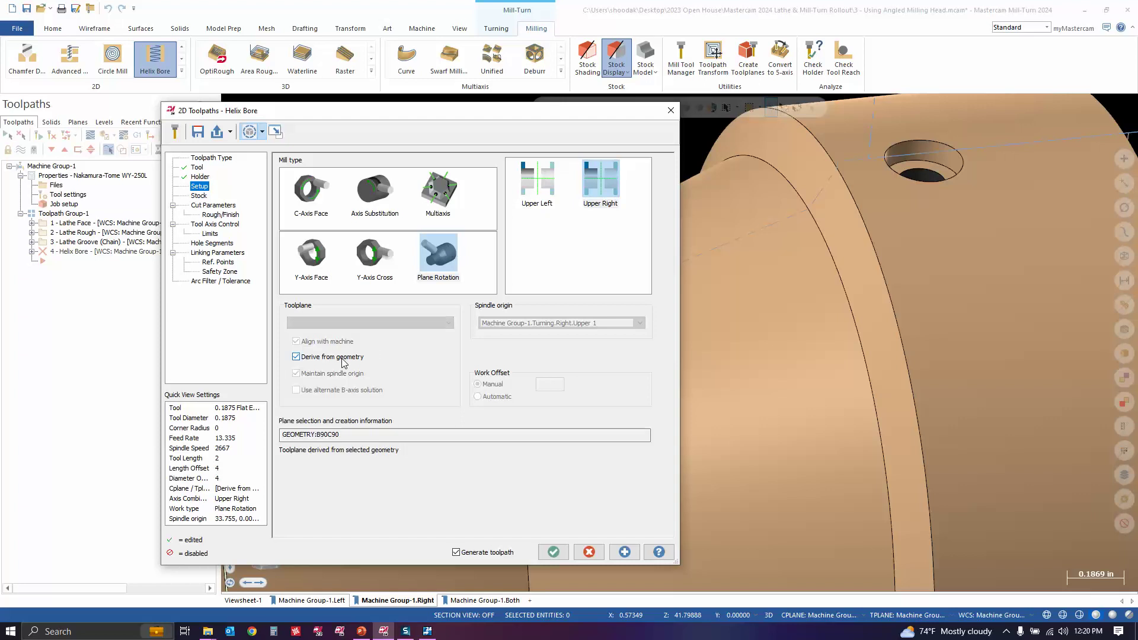
left_click_drag(450, 111, 364, 104)
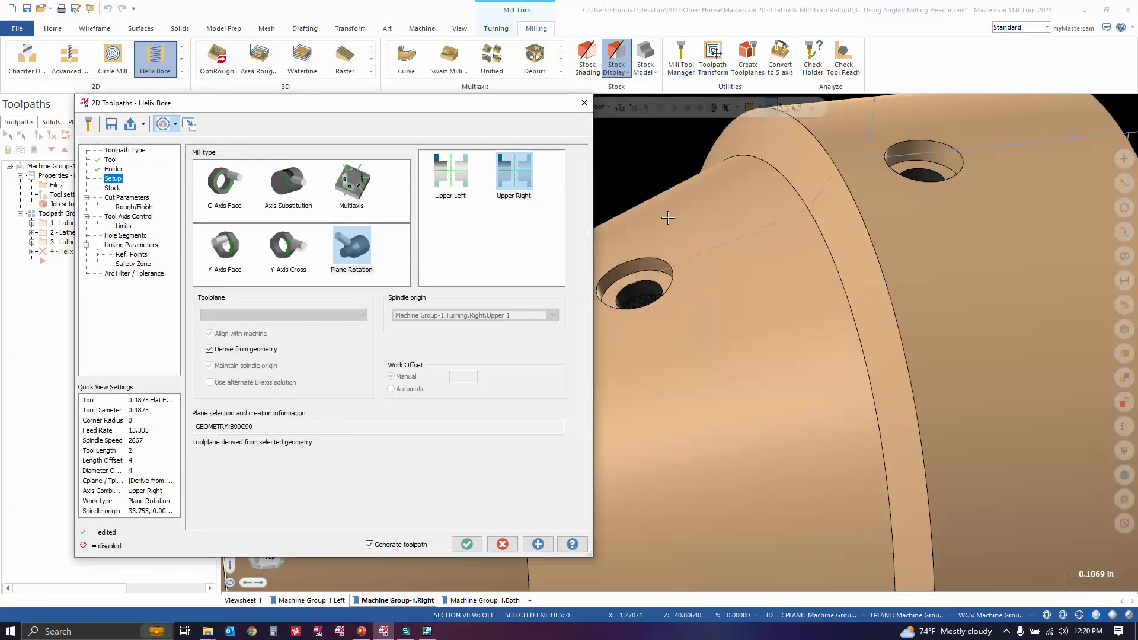
middle_click_drag(668, 218, 658, 278)
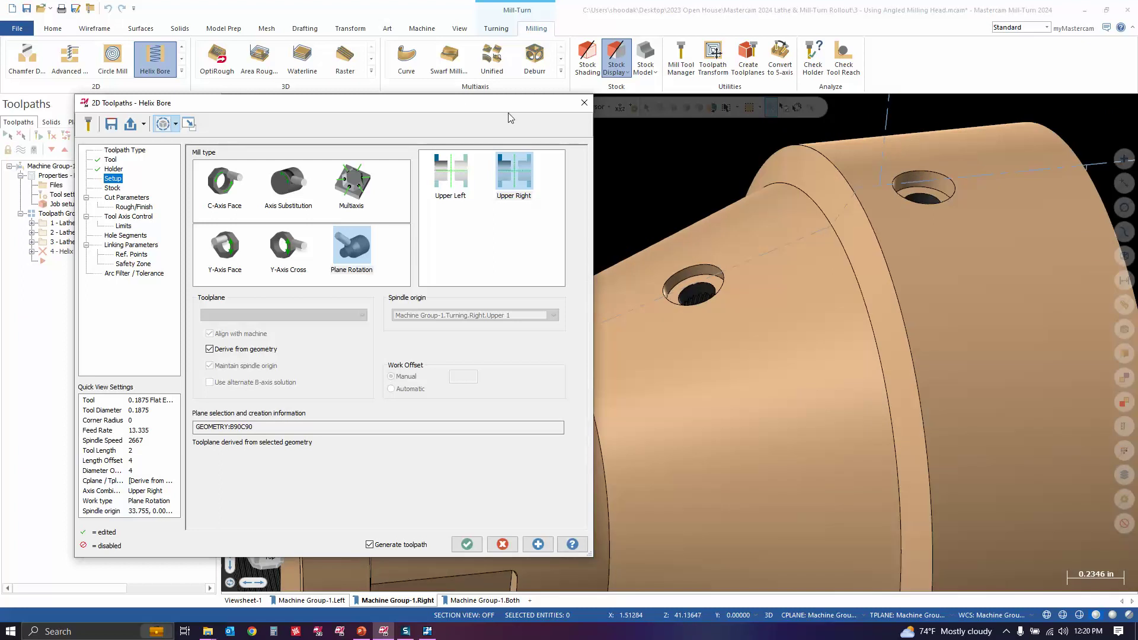
Step: Set the stock to leave on walls and floors to 0 and the cutter compensation type to Wear
left_click(122, 198)
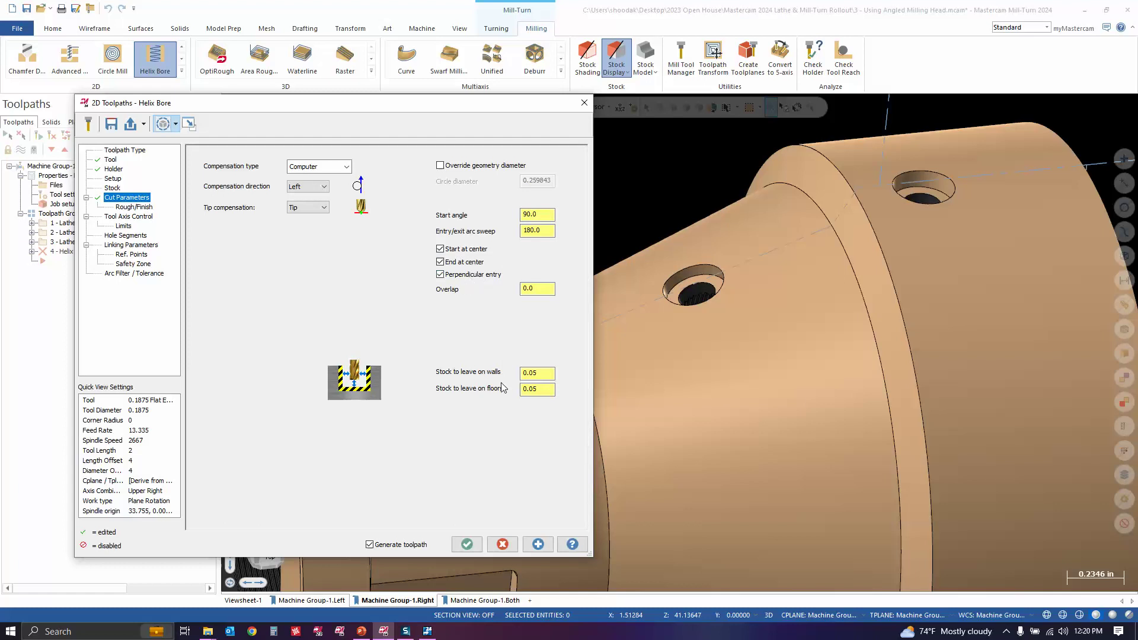
left_click(543, 373)
type("0")
key("Tab")
type("0")
key("Return")
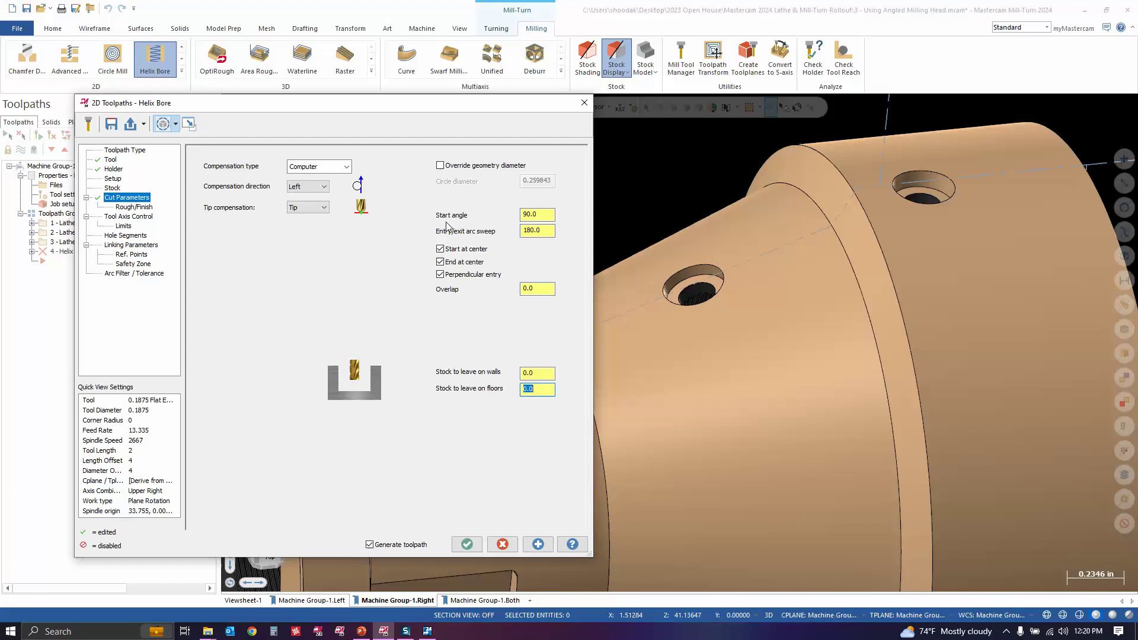
left_click(332, 167)
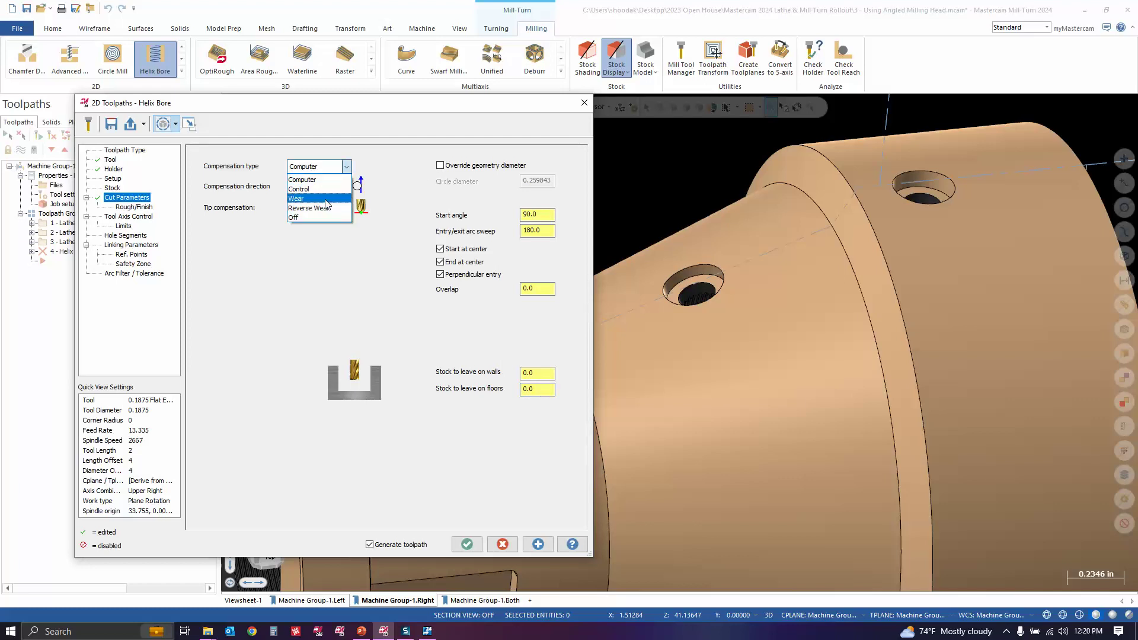
left_click(320, 199)
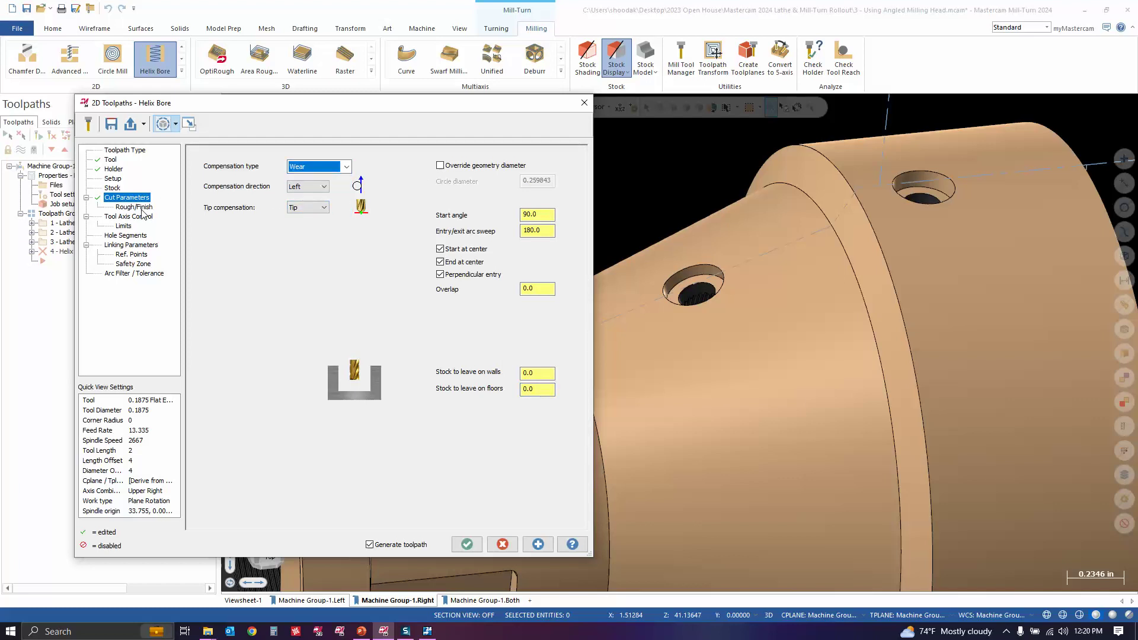
Step: Set the rough pitch to 0.03 and enable a finish pass using the Circle method with a 0.01 stepover
left_click(142, 208)
double_click(340, 175)
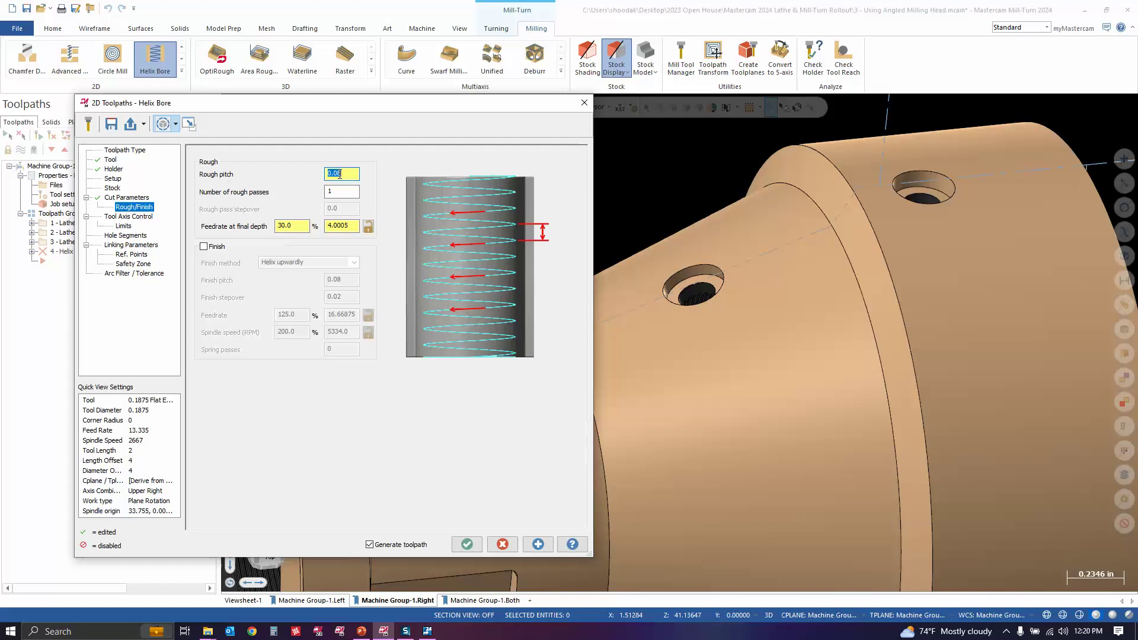
type(".0")
left_click(210, 247)
left_click(290, 267)
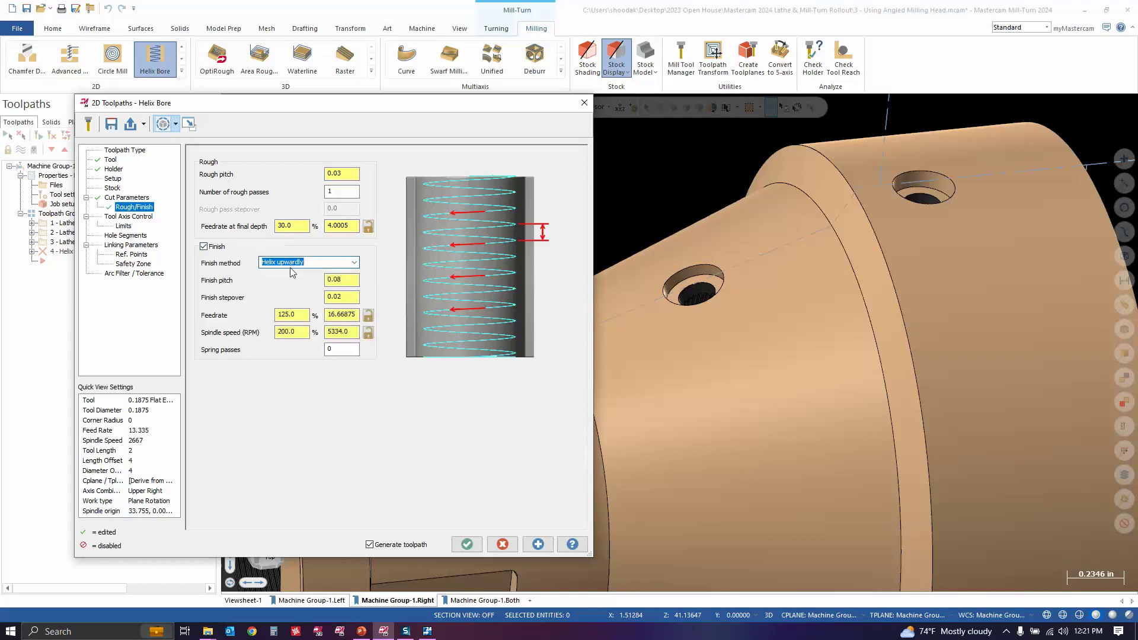
left_click(354, 263)
left_click(330, 291)
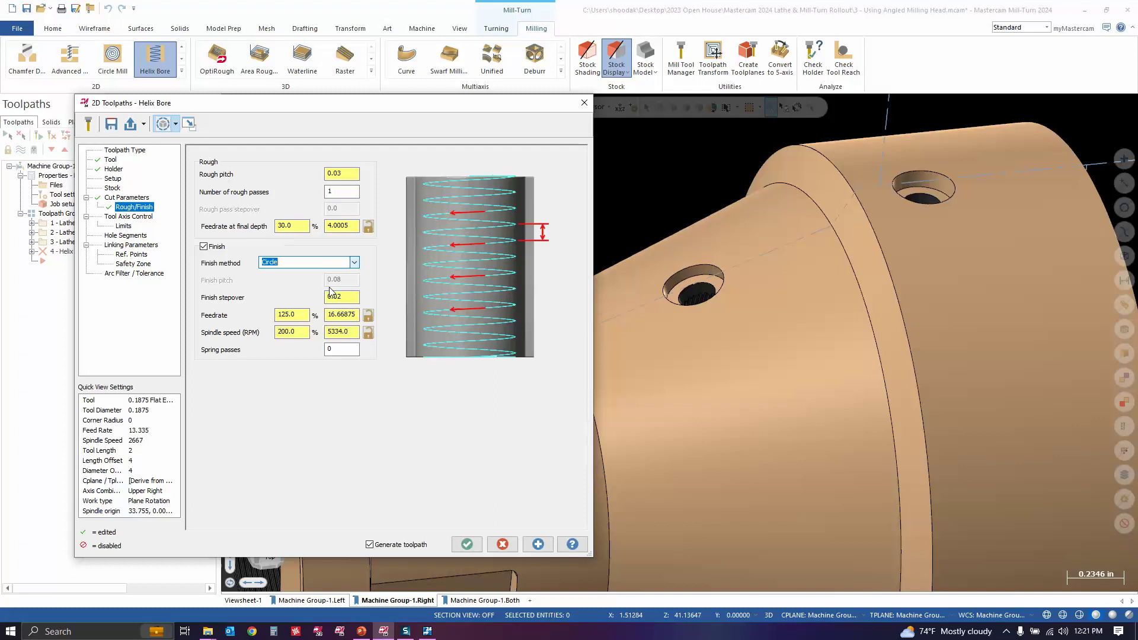
left_click(351, 298)
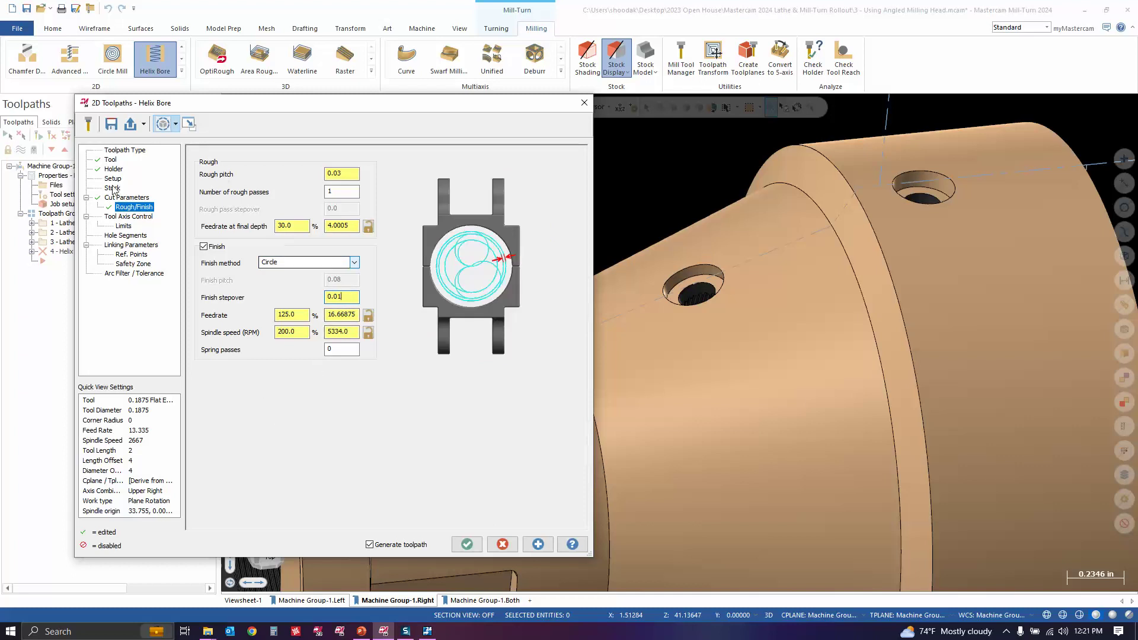
Step: Set the linking parameters to calculate incremental values from holes/lines and make the top of stock incremental
left_click(137, 217)
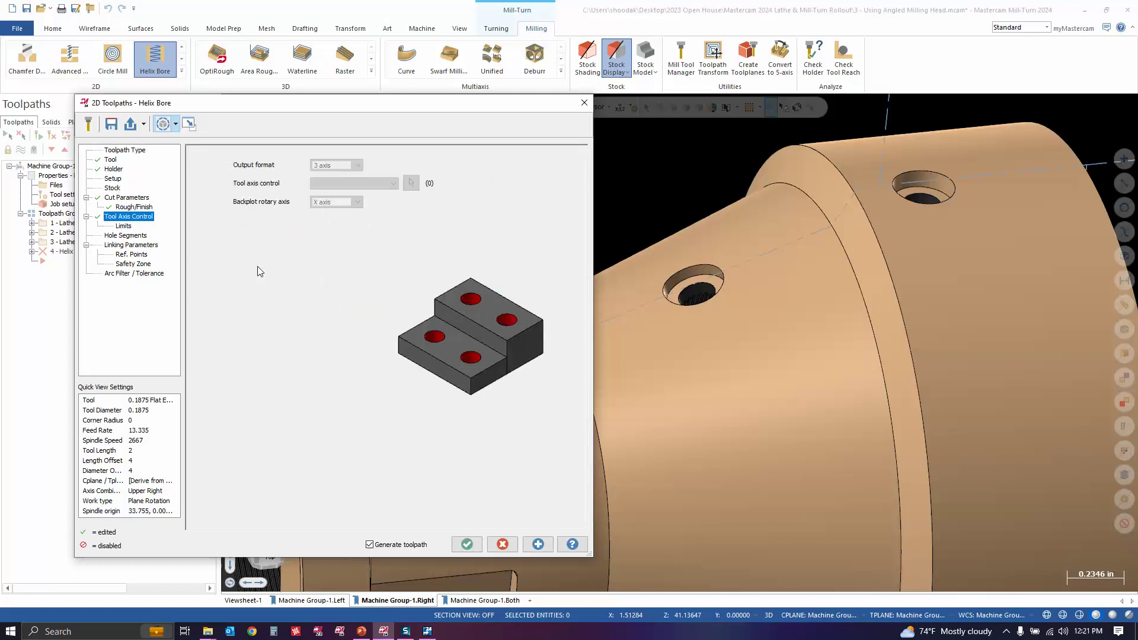
left_click(131, 245)
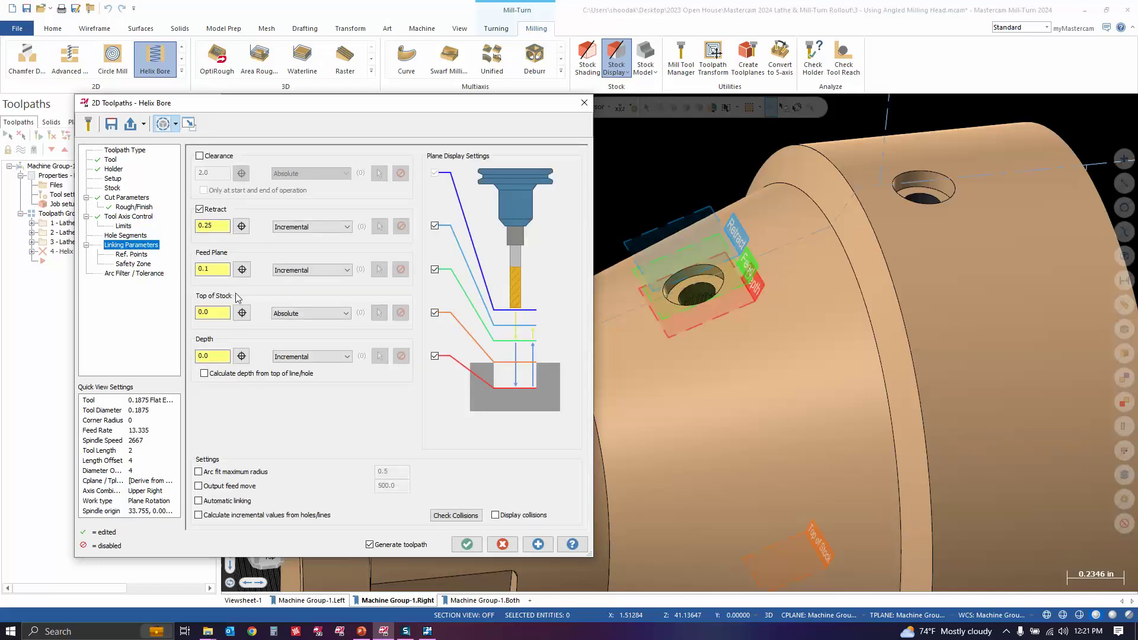
left_click(249, 515)
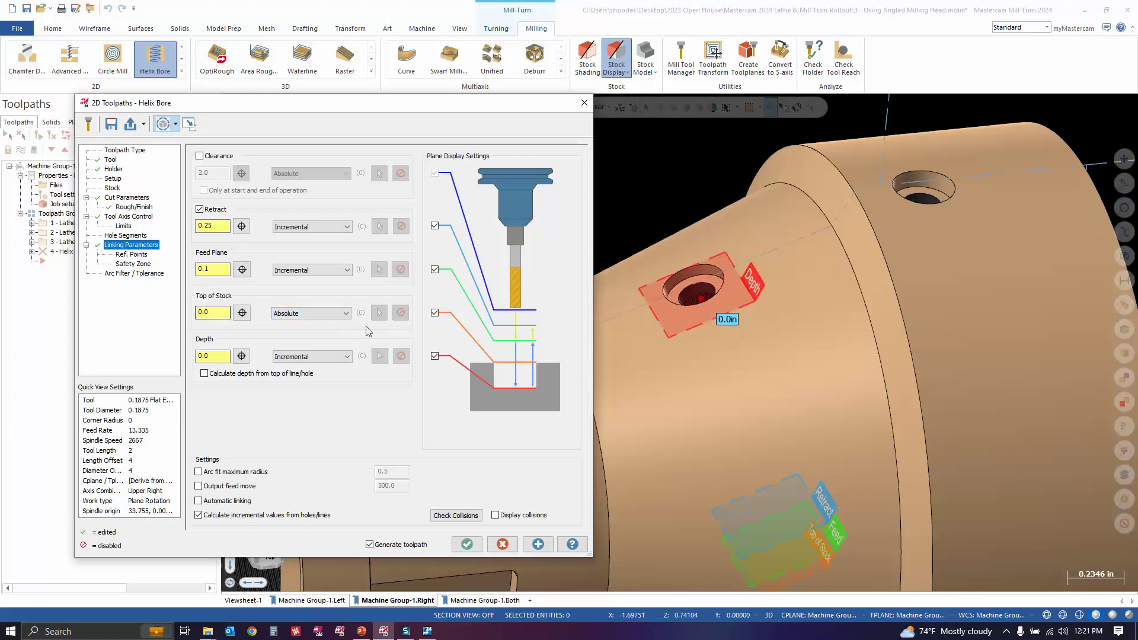
left_click(320, 313)
left_click(332, 333)
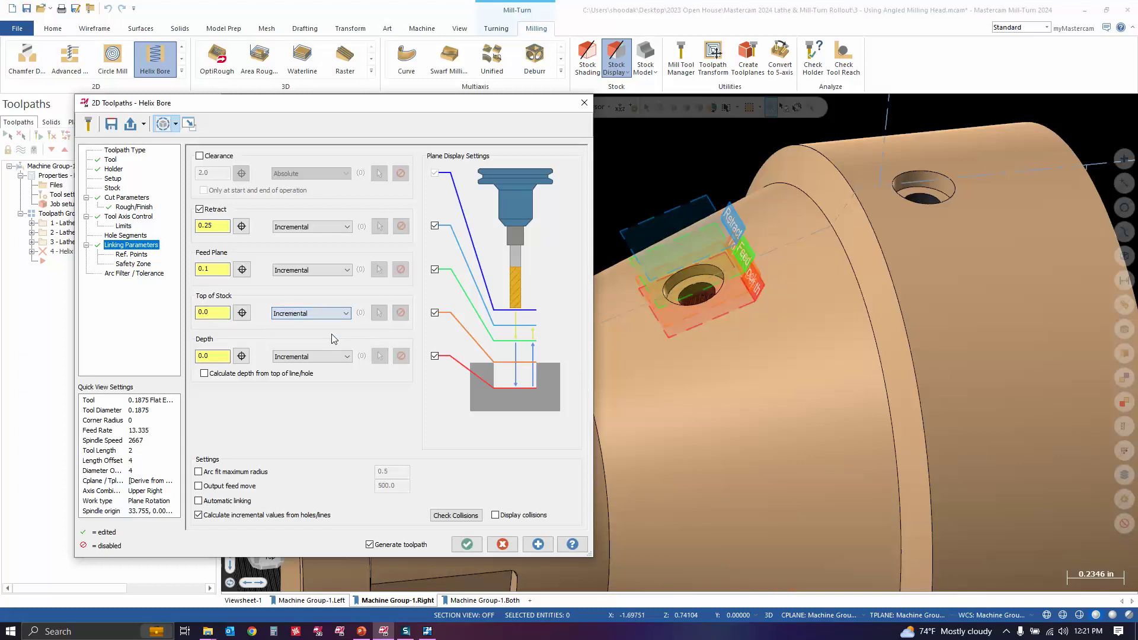
middle_click_drag(878, 272, 908, 229)
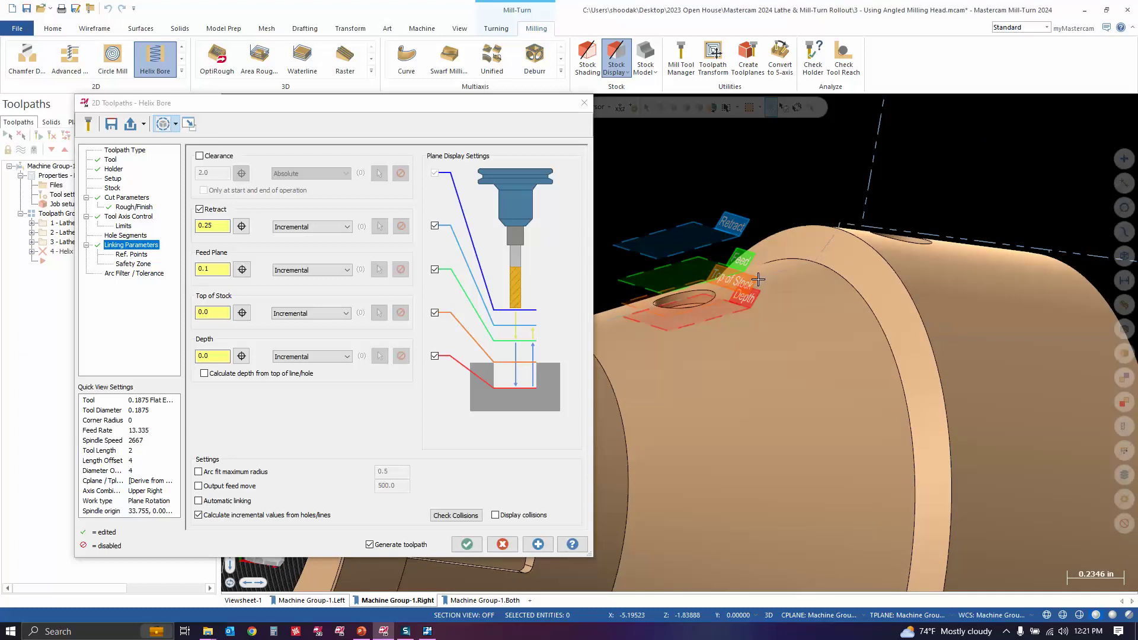
mouse_move(741, 317)
middle_mouse_down()
mouse_move(761, 305)
mouse_move(738, 312)
middle_mouse_up()
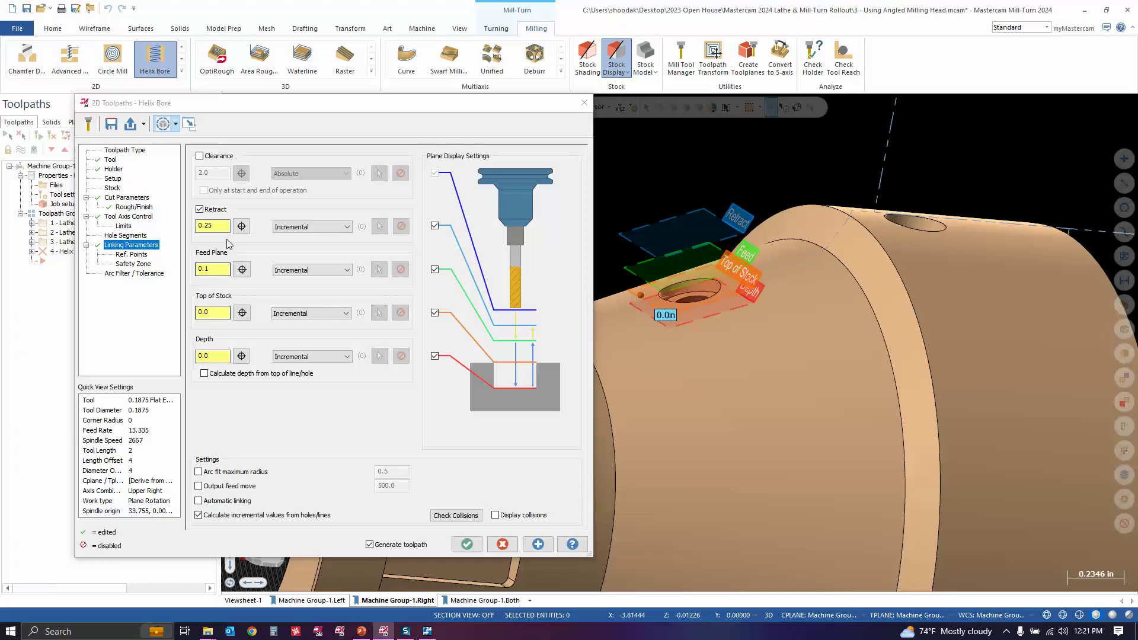
scroll(770, 224, "down", 2)
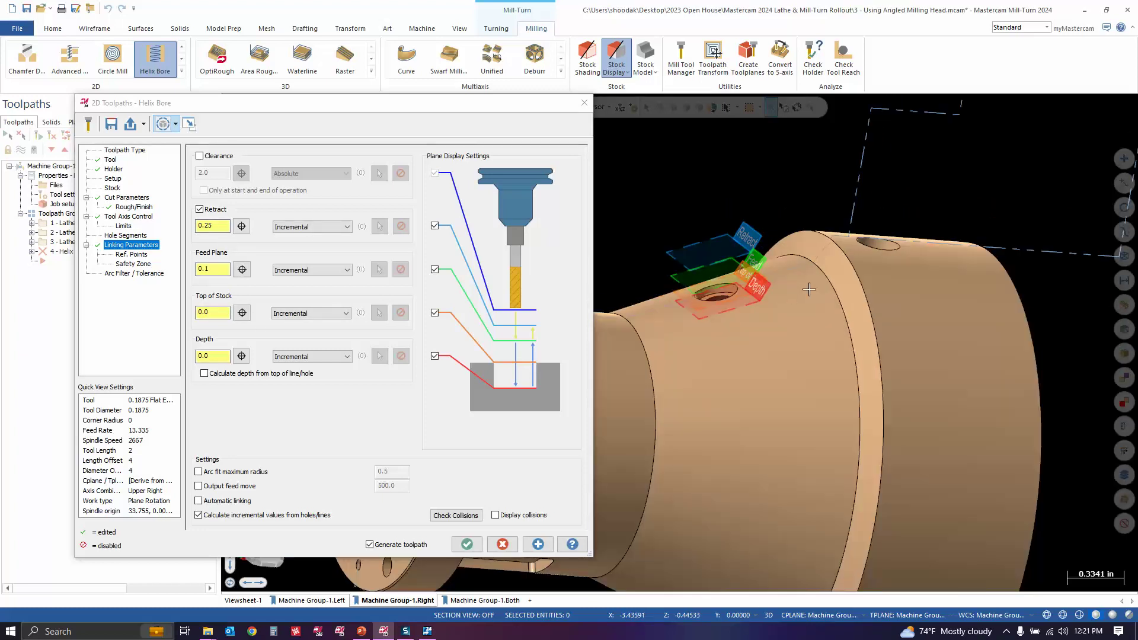
Step: Enable the clearance plane with an incremental value of 0.75 and check the linking planes around the angled hole
left_click(200, 156)
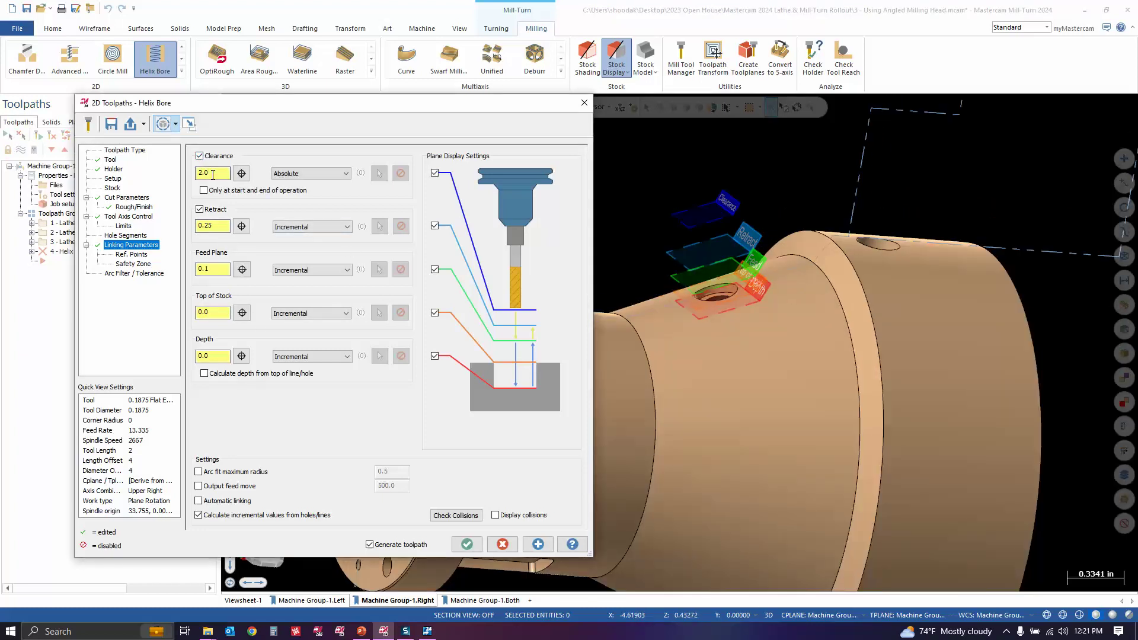
left_click_drag(212, 173, 186, 175)
type(".75")
key("Return")
left_click(332, 174)
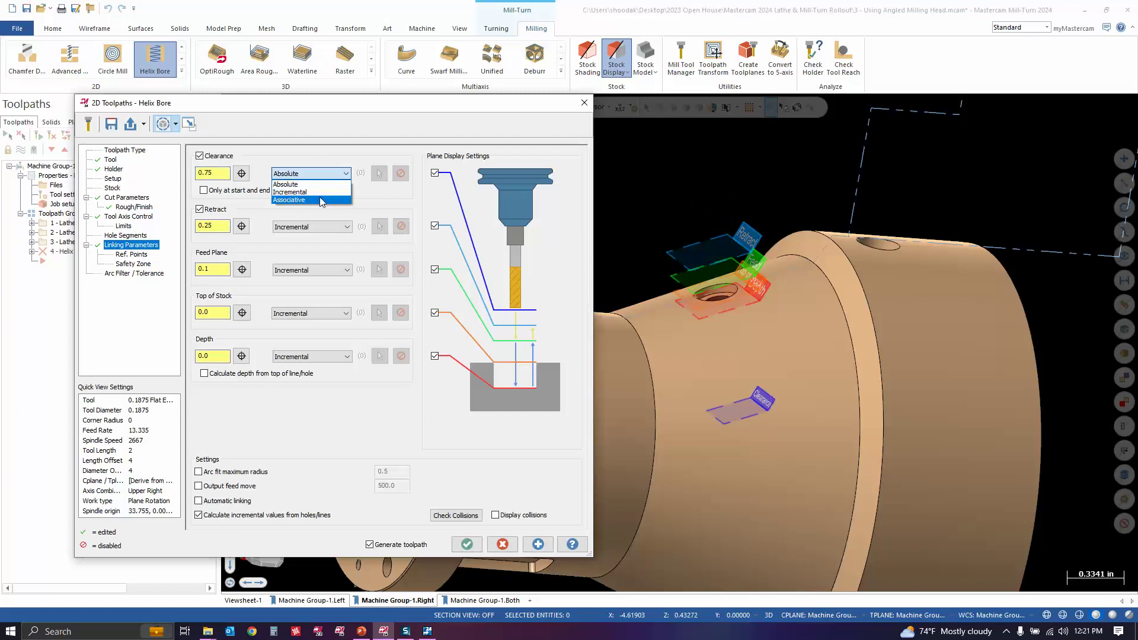
left_click(296, 193)
middle_click_drag(877, 386, 909, 265)
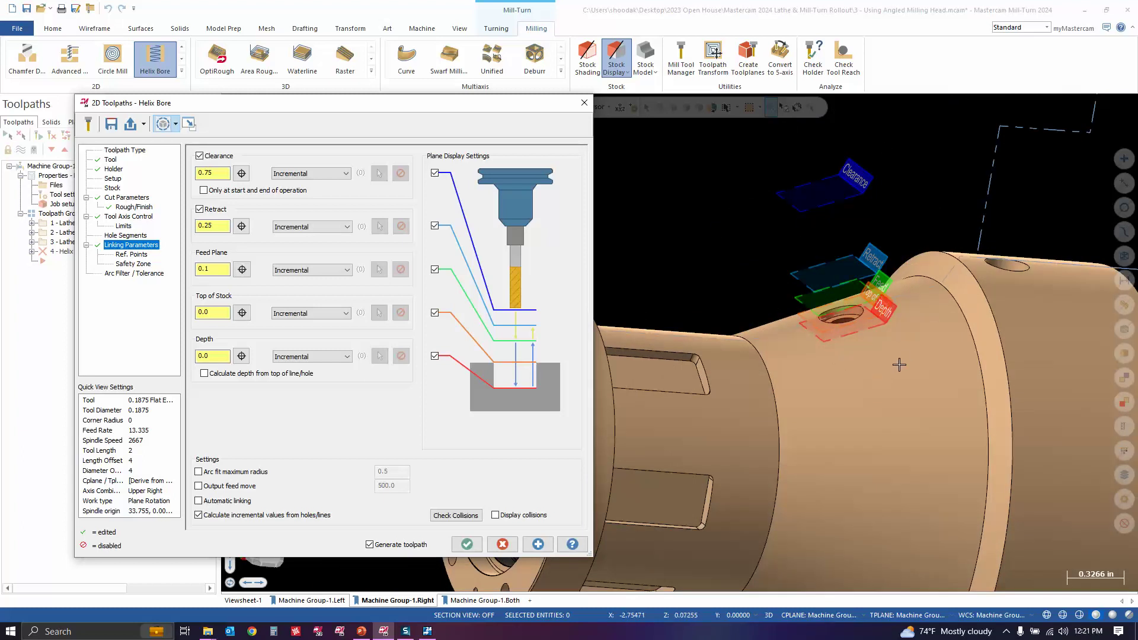
middle_click_drag(914, 354, 993, 382)
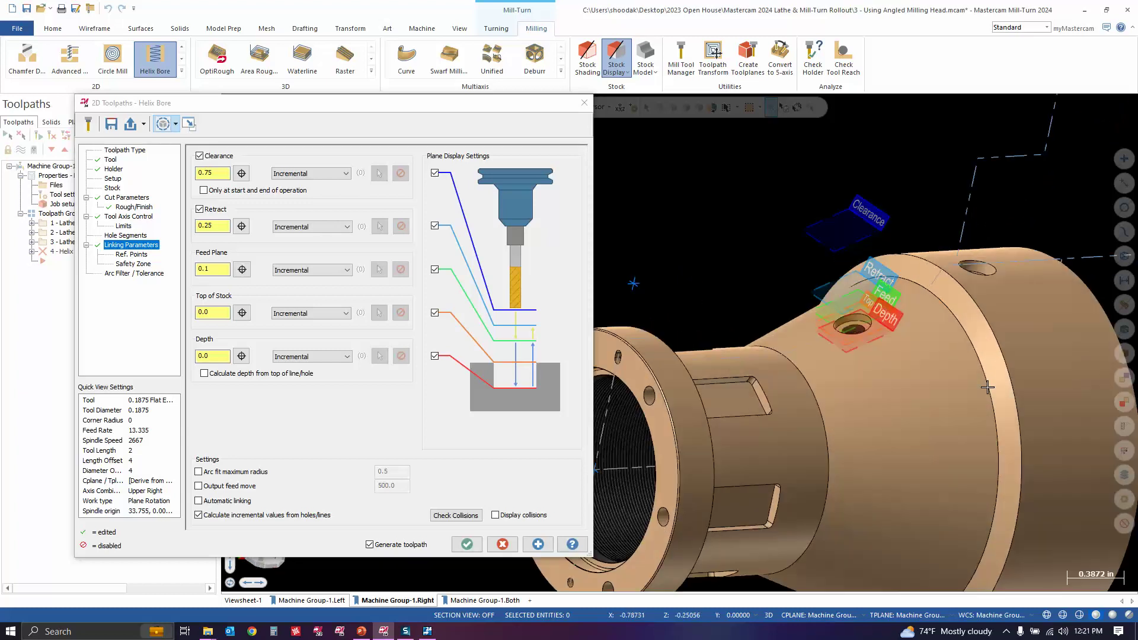
scroll(993, 381, "up", 2)
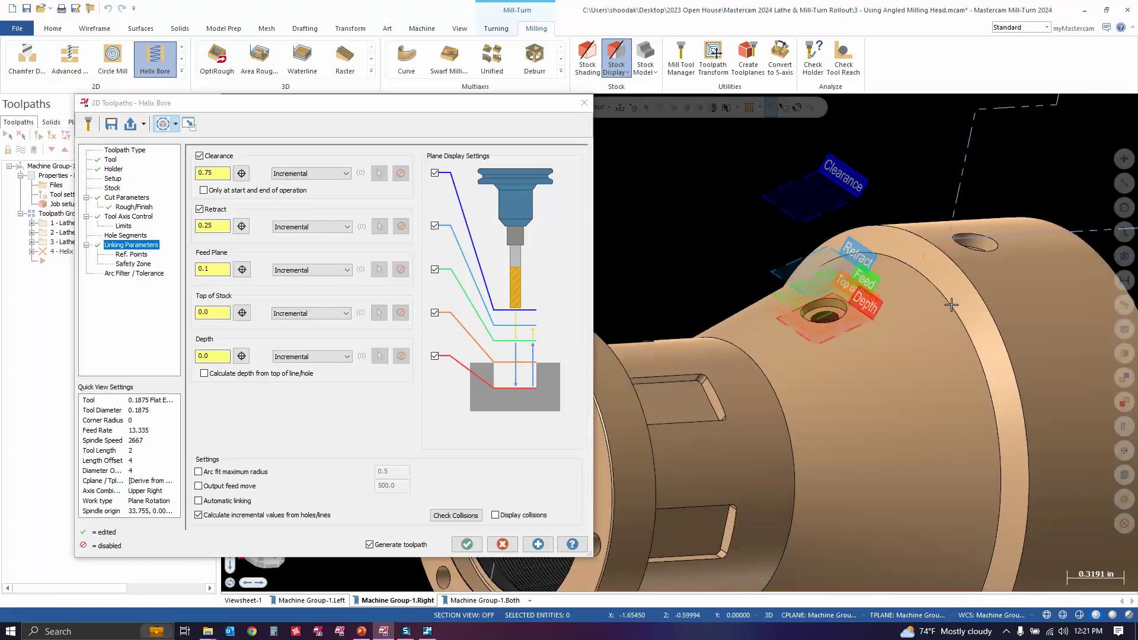
Step: Accept the helix bore parameters to generate the toolpath and inspect its motion in the angled hole
middle_click_drag(951, 305, 927, 314)
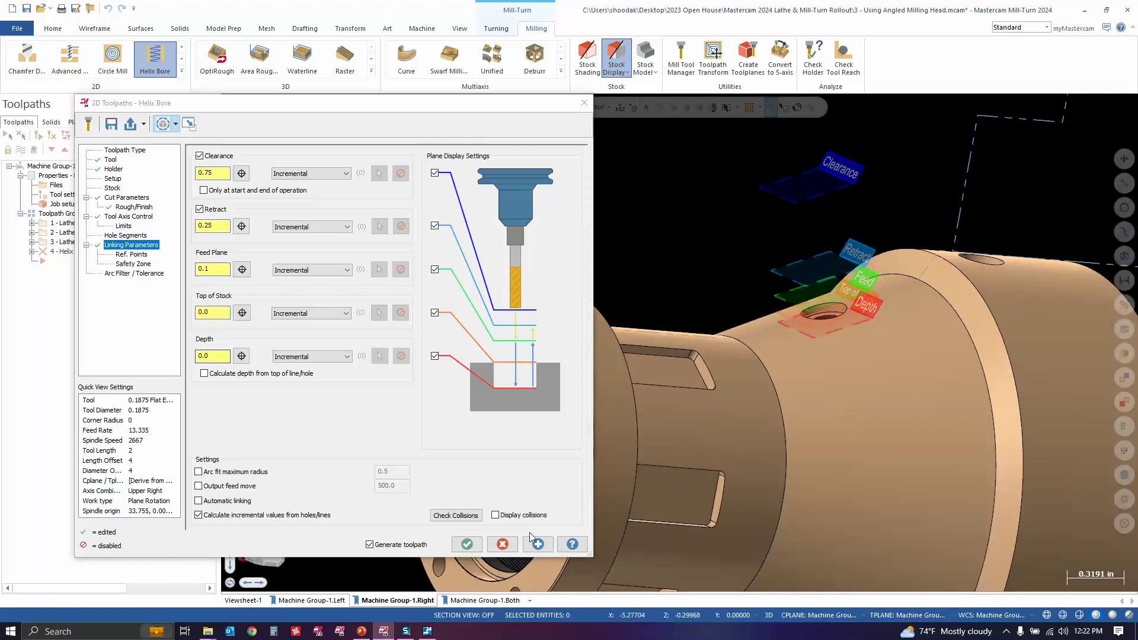
left_click(467, 544)
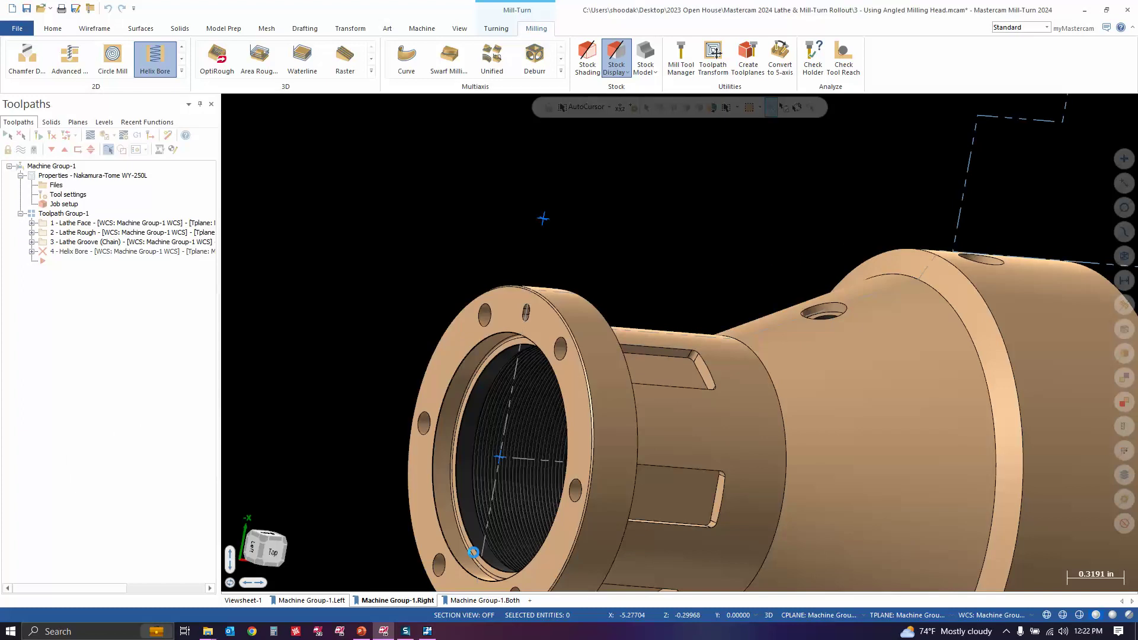
scroll(827, 389, "up", 8)
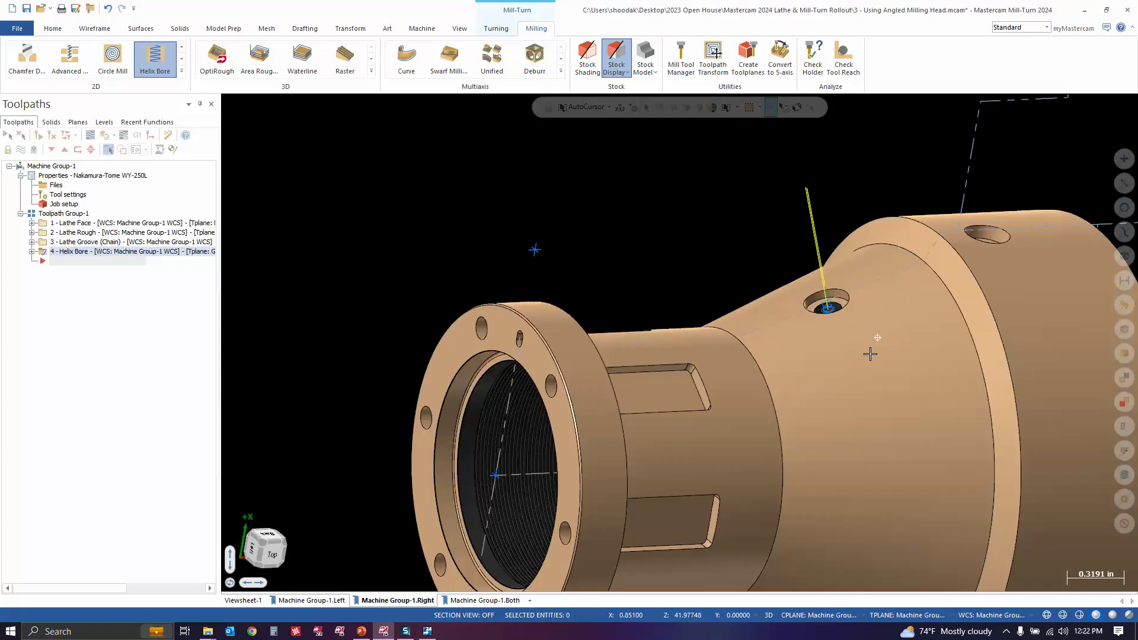
middle_click_drag(826, 352, 804, 389)
scroll(781, 408, "down", 4)
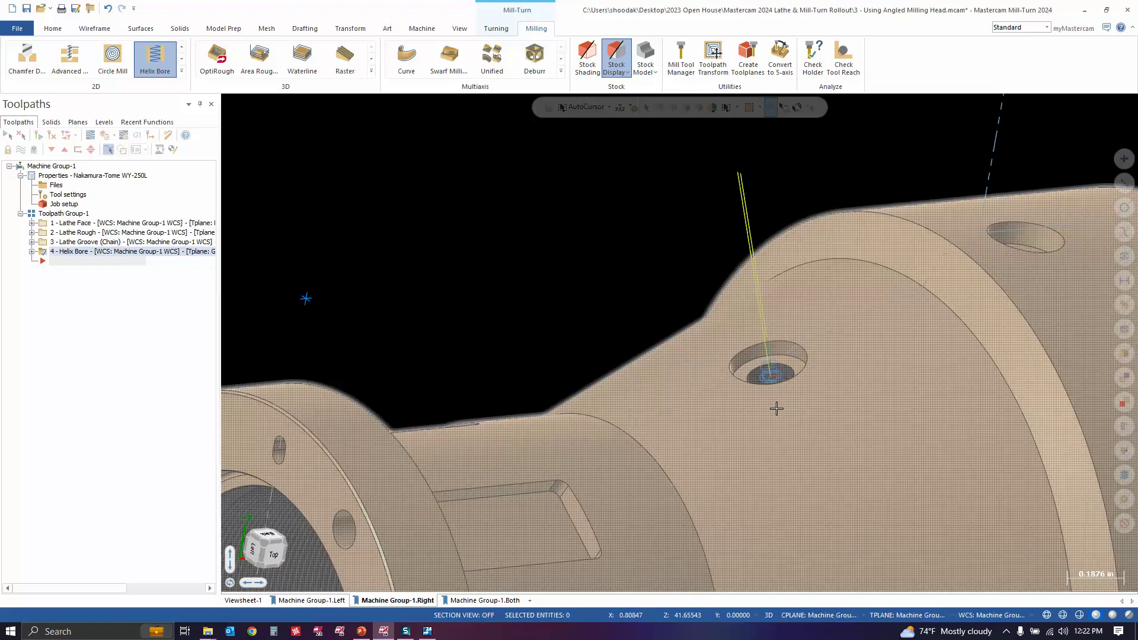
middle_click_drag(642, 356, 641, 408)
scroll(620, 431, "down", 5)
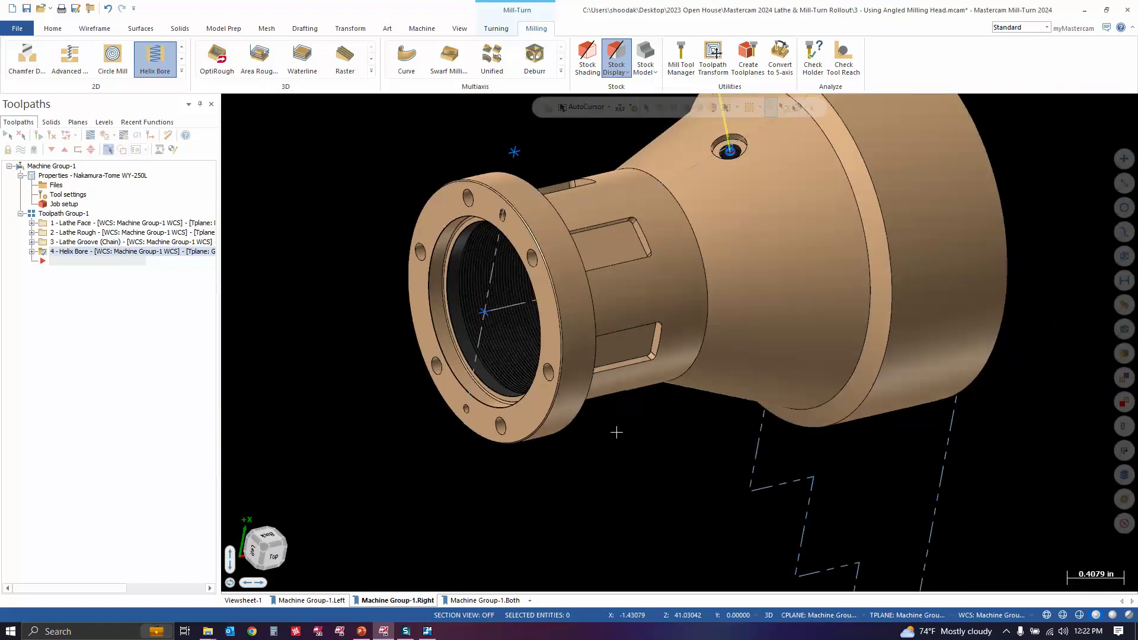
middle_click_drag(691, 219, 656, 262)
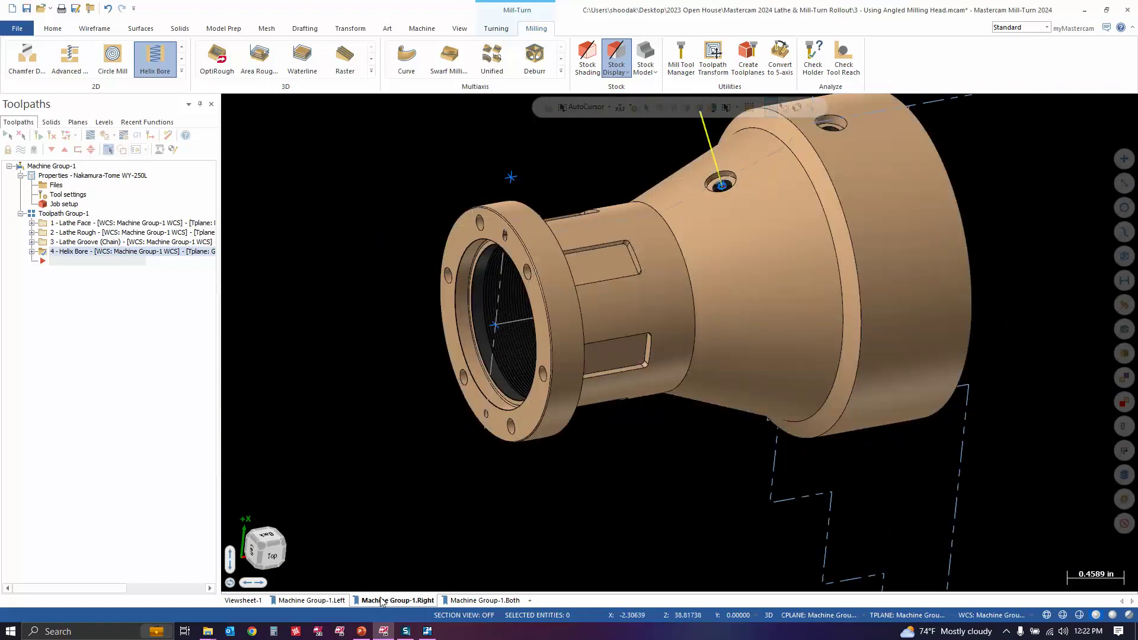
Step: Switch to PowerPoint, start the slide show from the Mill-Turn Coolant Strategies title slide and advance one slide
left_click(367, 631)
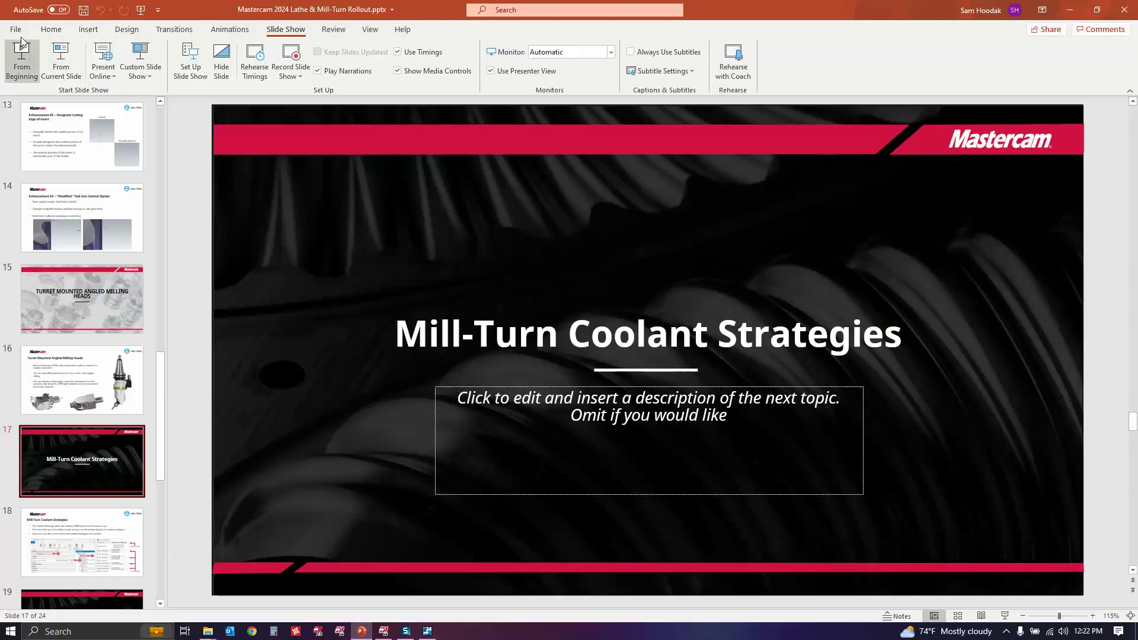
left_click(61, 59)
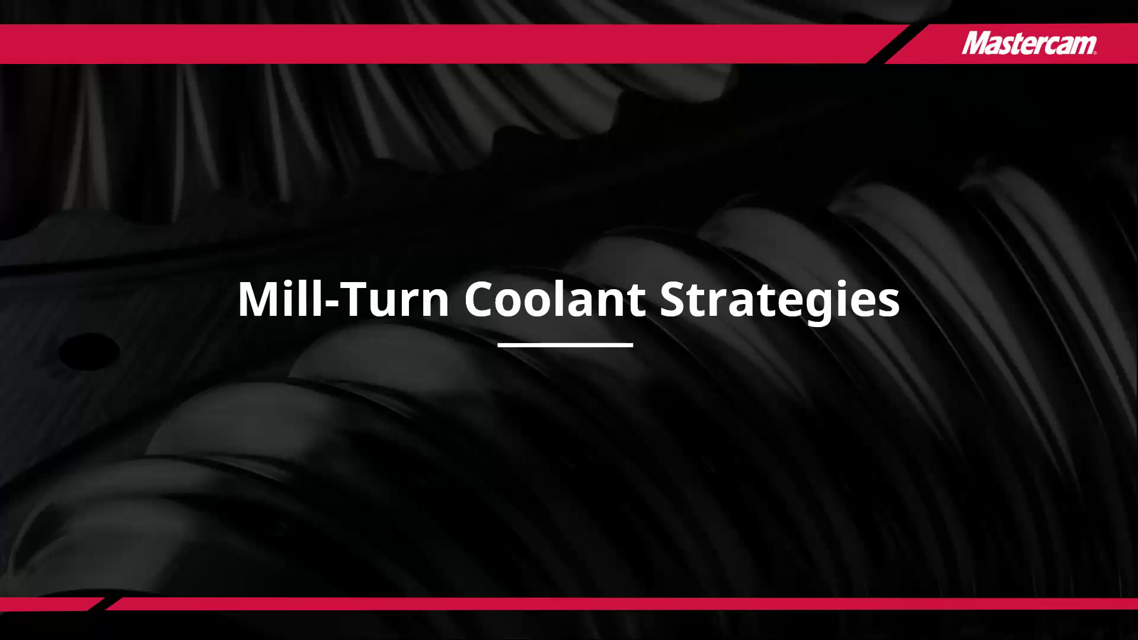
key("Right")
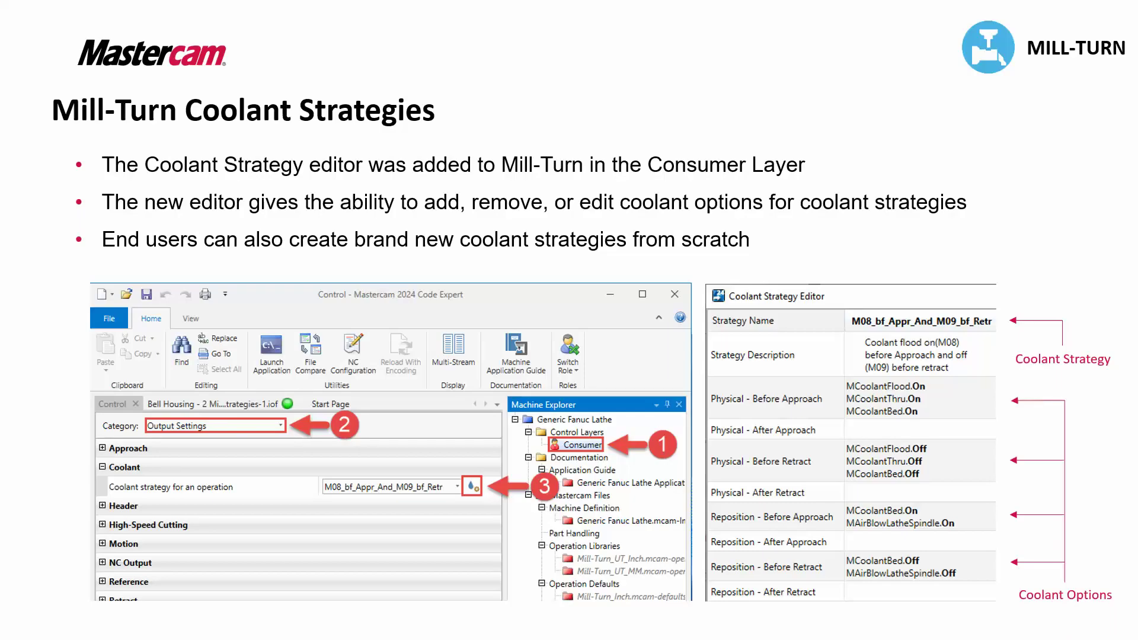